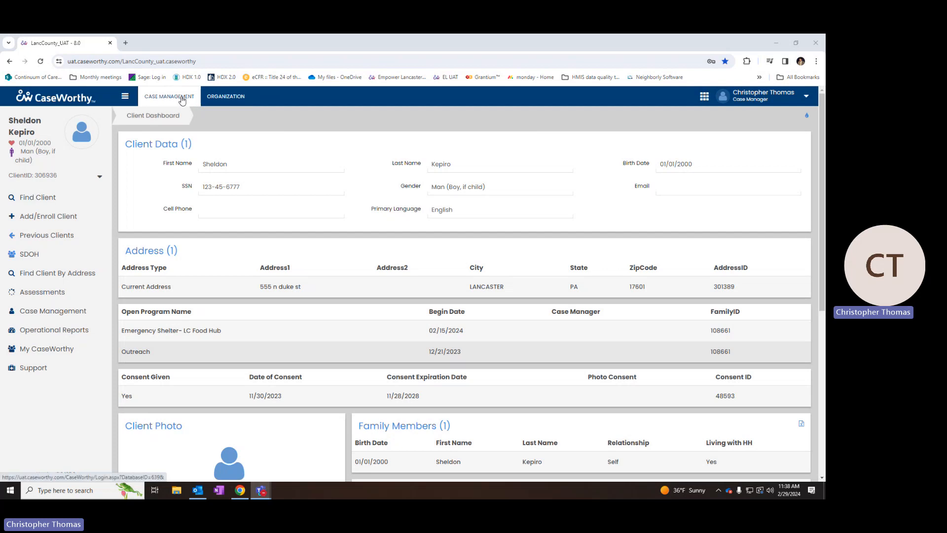
- Switch to the Organization tab and list all 83 organizations in Find Organization
left_click(230, 103)
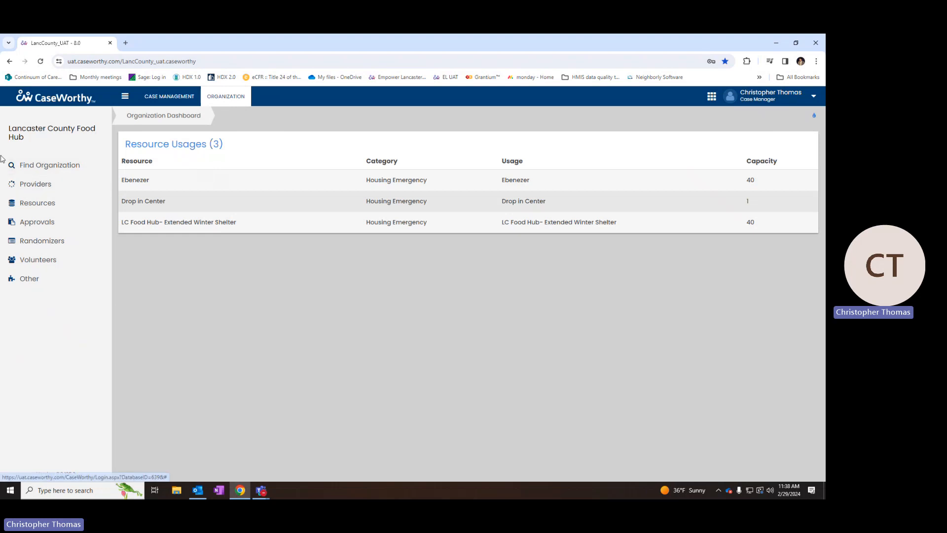
left_click(34, 167)
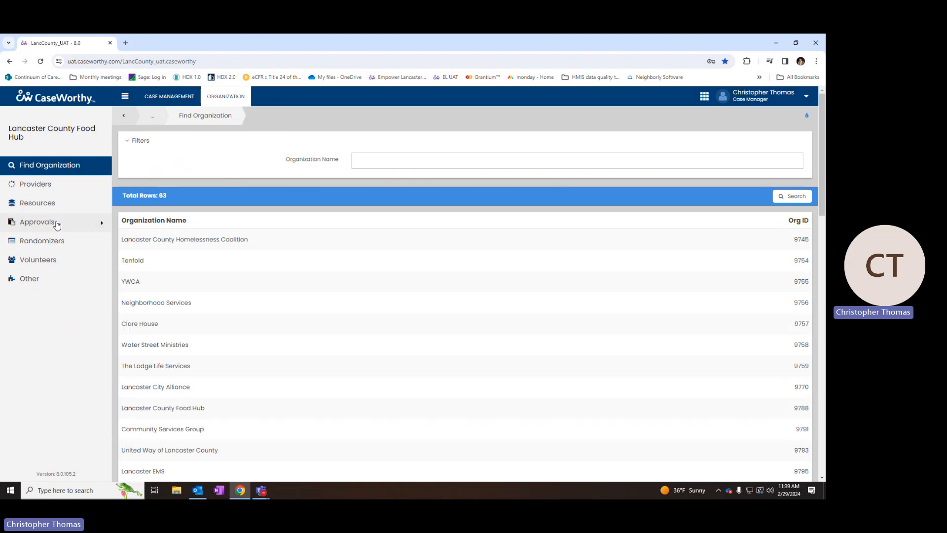
- Open Provider Search for the Food Hub's six providers and inspect the Emergency Shelter - LC Food Hub row
left_click(49, 185)
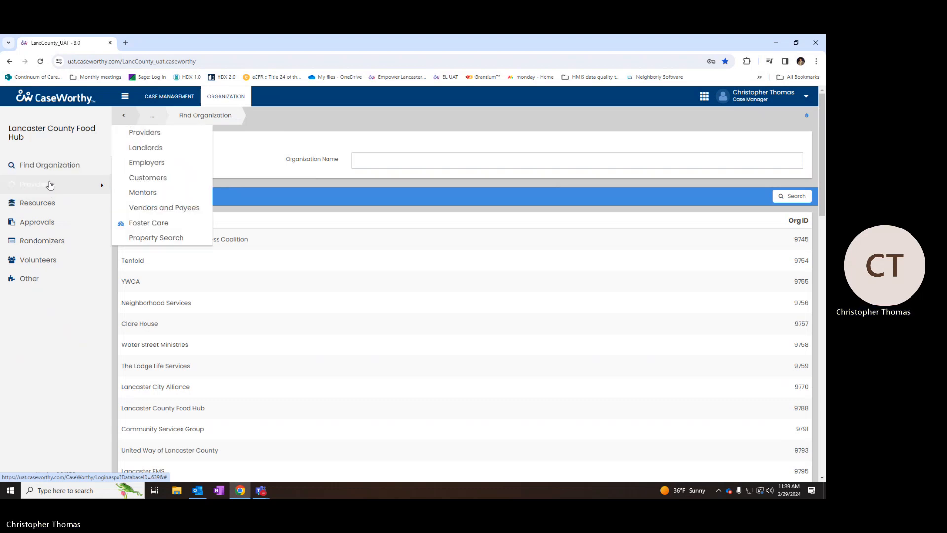
left_click(153, 135)
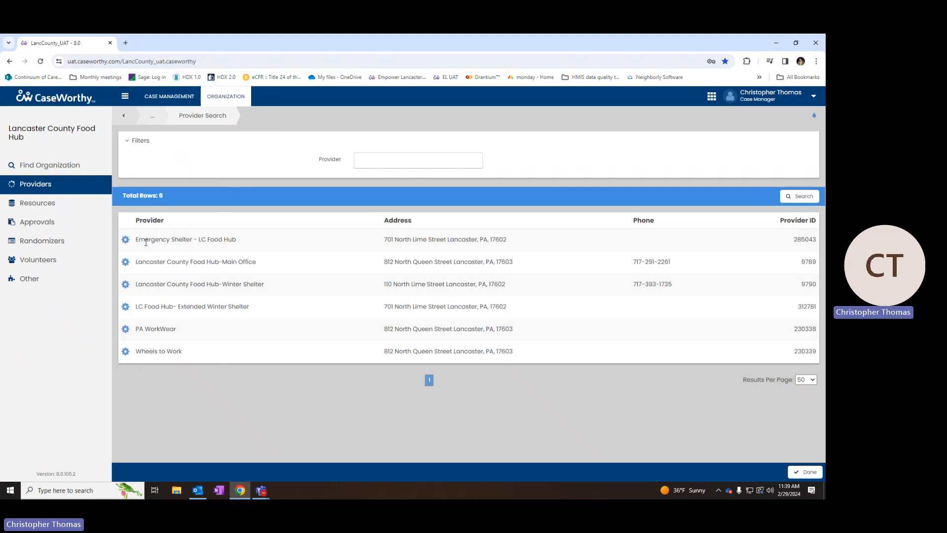
left_click_drag(134, 240, 243, 242)
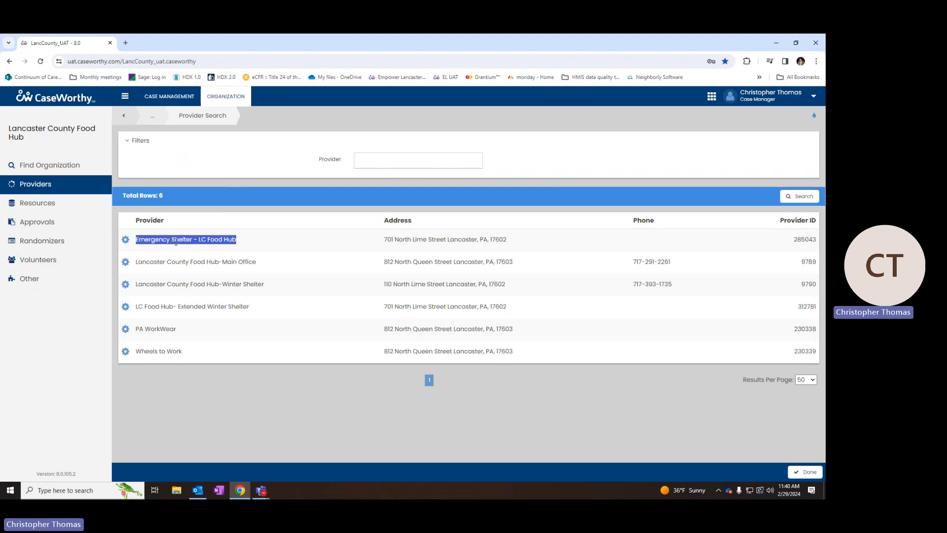
left_click(125, 240)
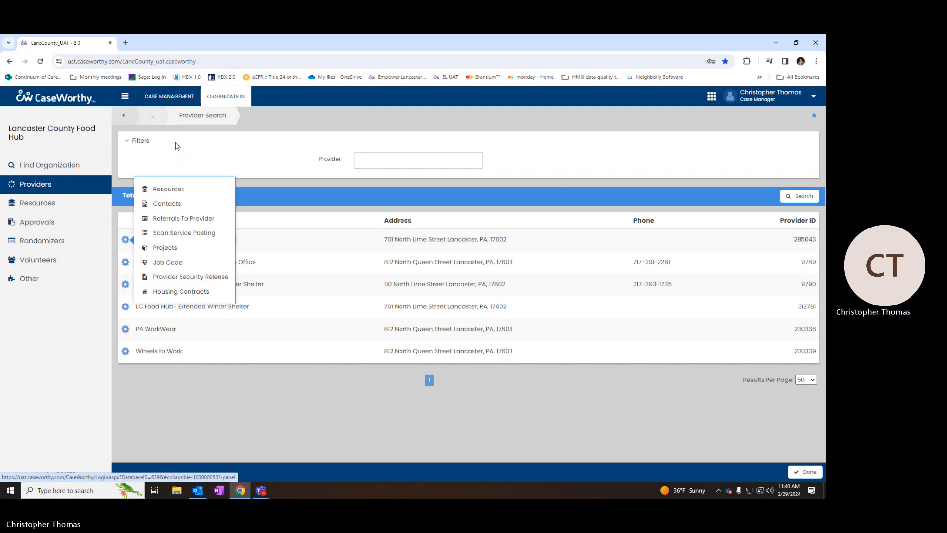
left_click(298, 206)
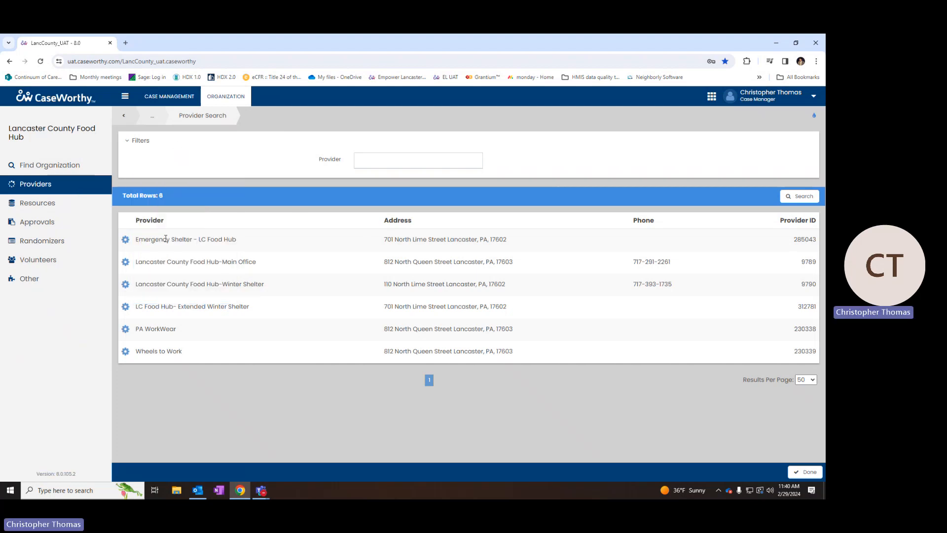
- Show the Emergency Shelter - LC Food Hub resources, Ebenezer and Drop in Center
left_click(125, 241)
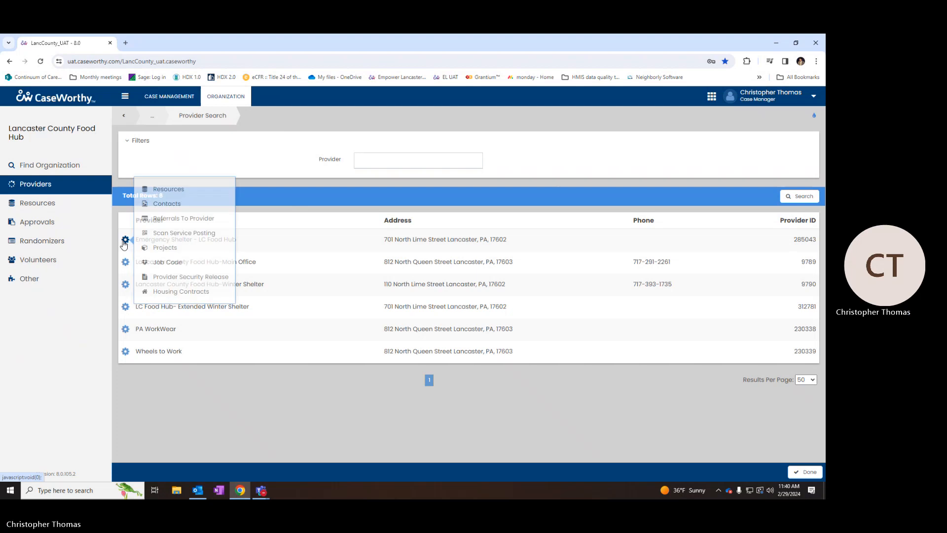
left_click(172, 189)
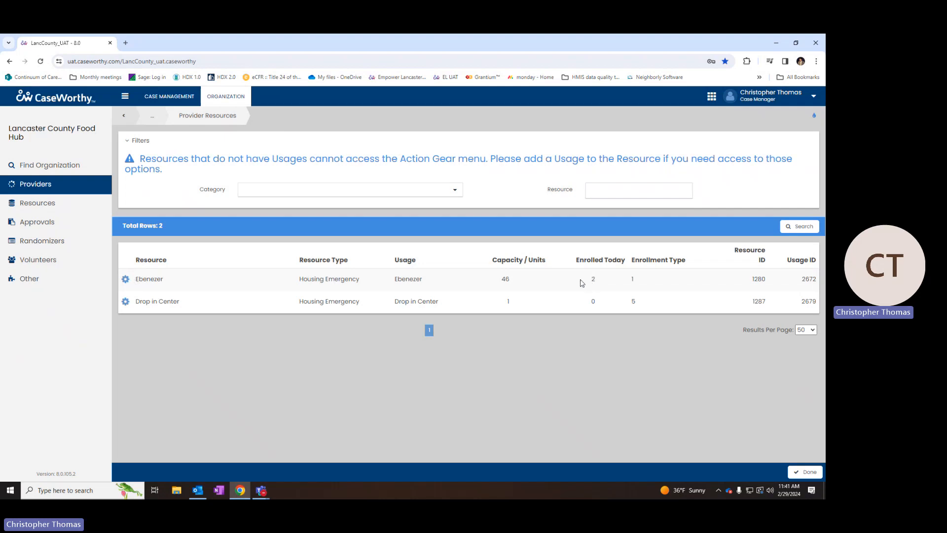
- Open the reservations of the Ebenezer resource
left_click(125, 280)
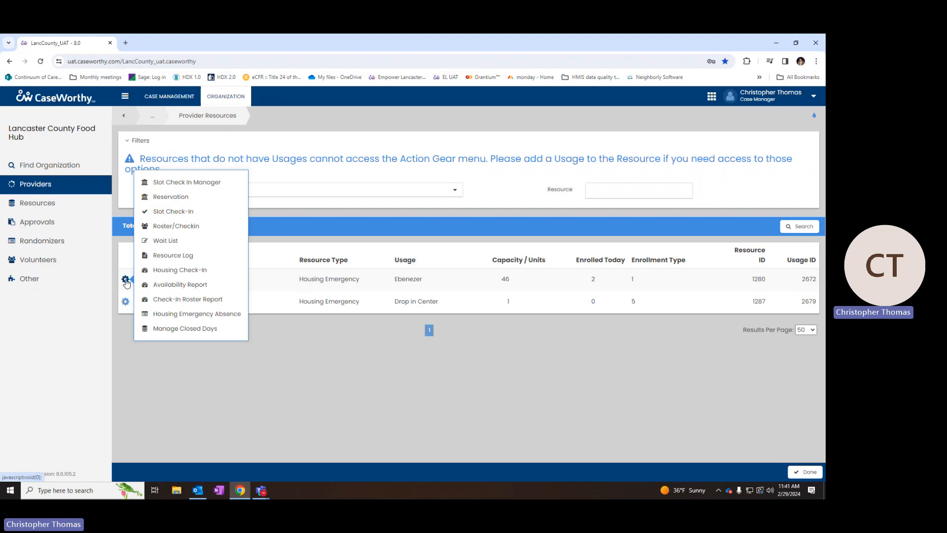
left_click(172, 197)
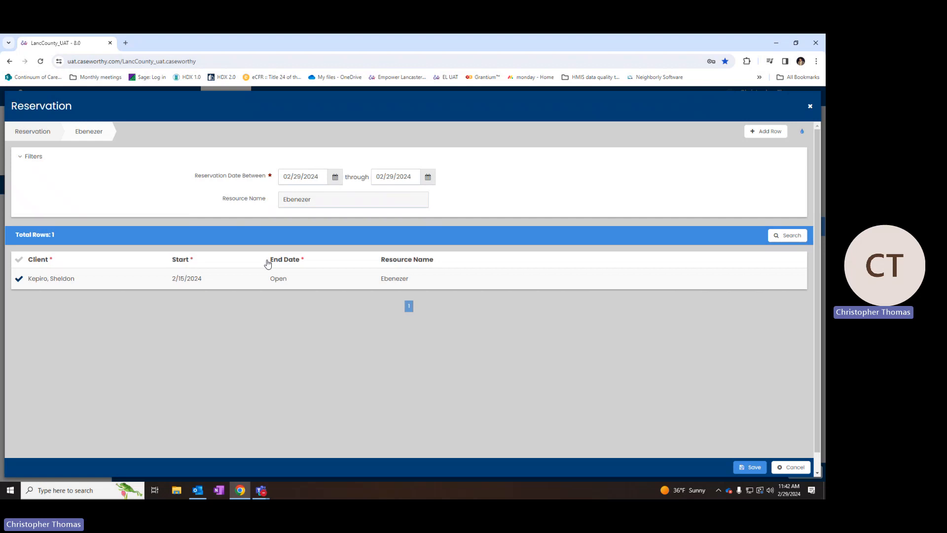
left_click(19, 278)
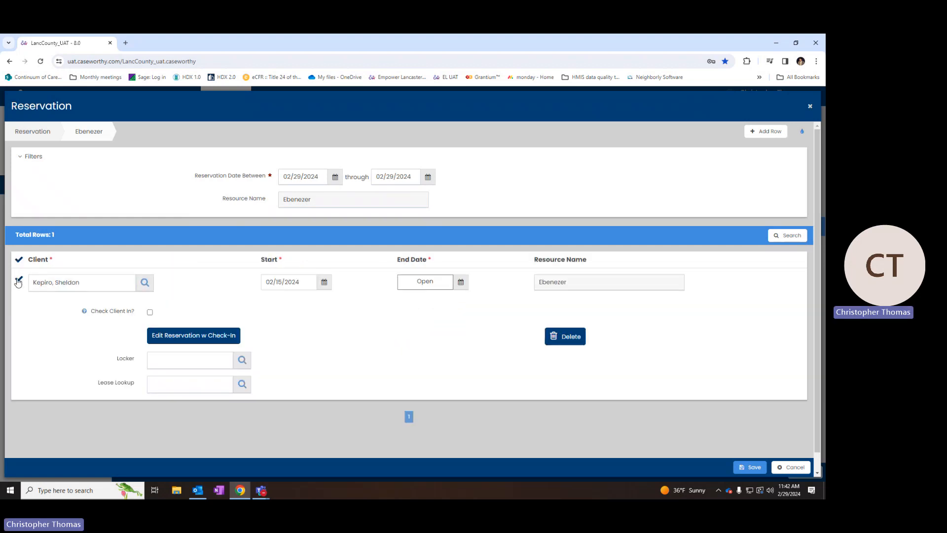
left_click(461, 282)
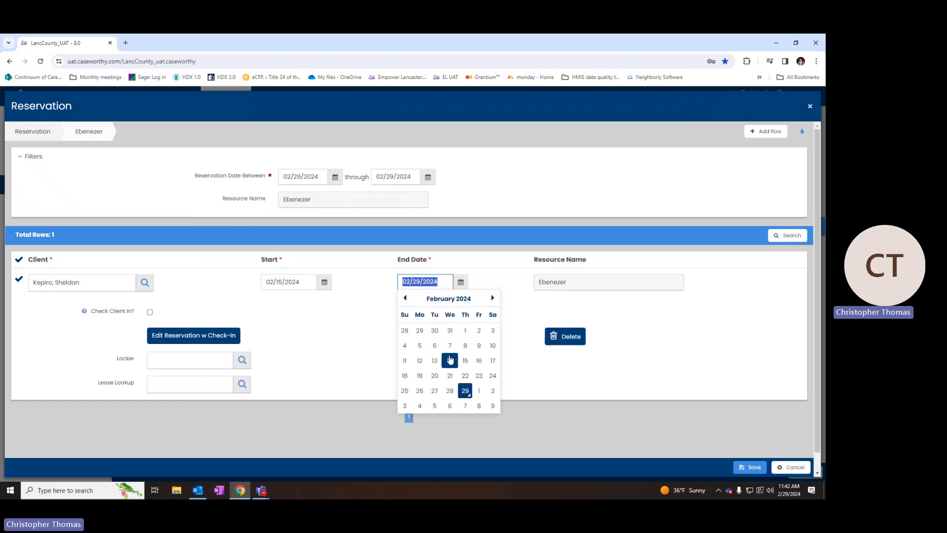
left_click(360, 353)
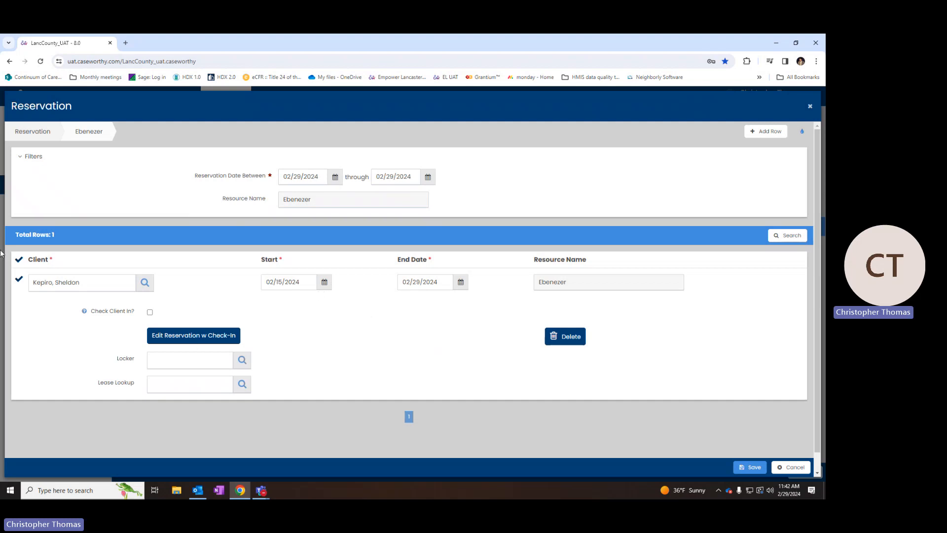
left_click(18, 279)
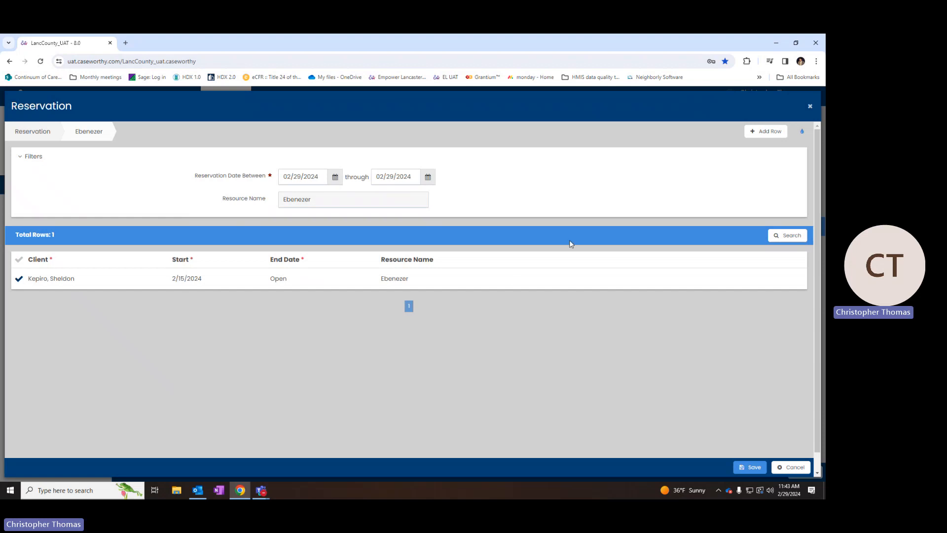
- Add a trial reservation row and pick a client found by last and first name
left_click(767, 138)
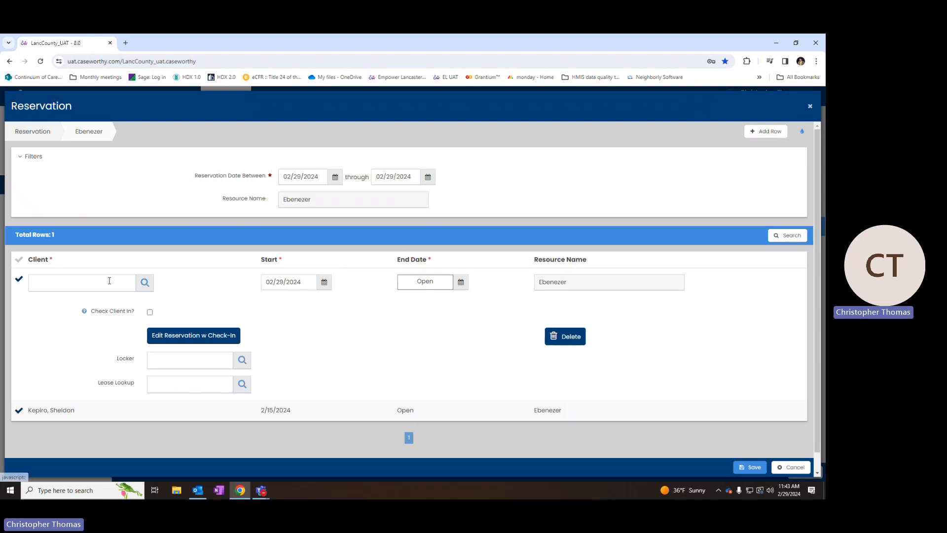
left_click(144, 282)
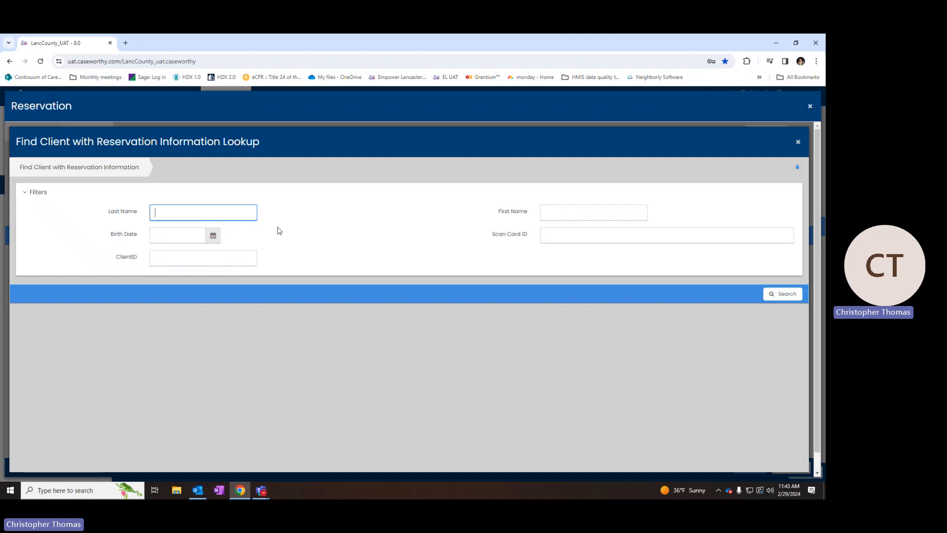
key("Tab")
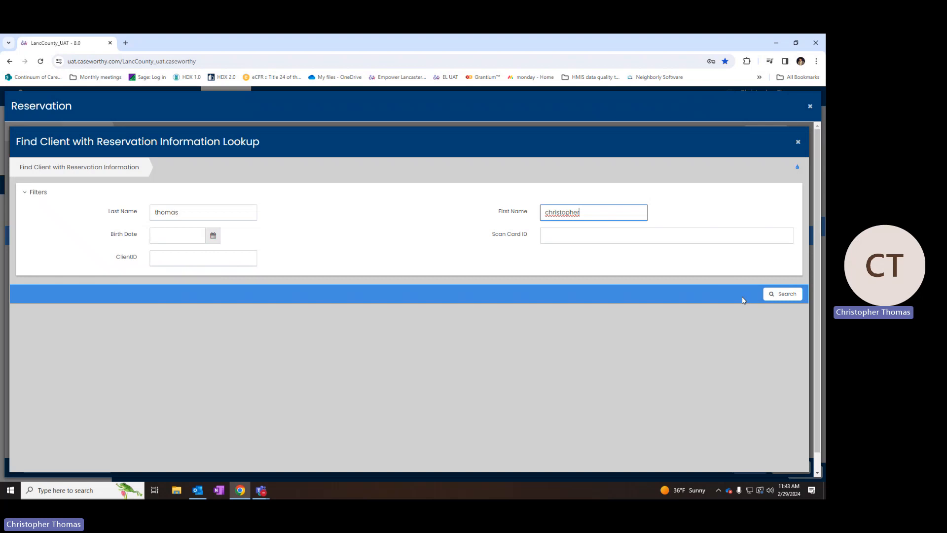
left_click(771, 295)
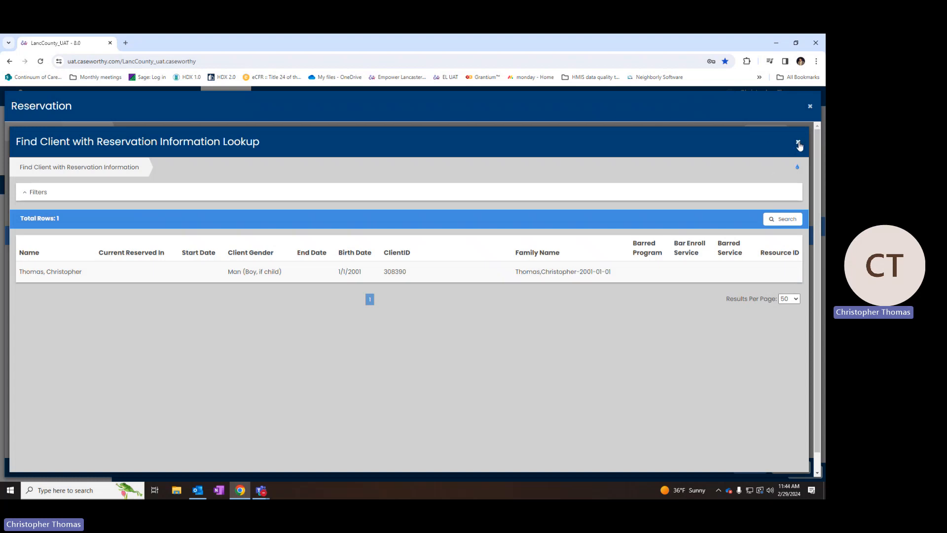
left_click(241, 275)
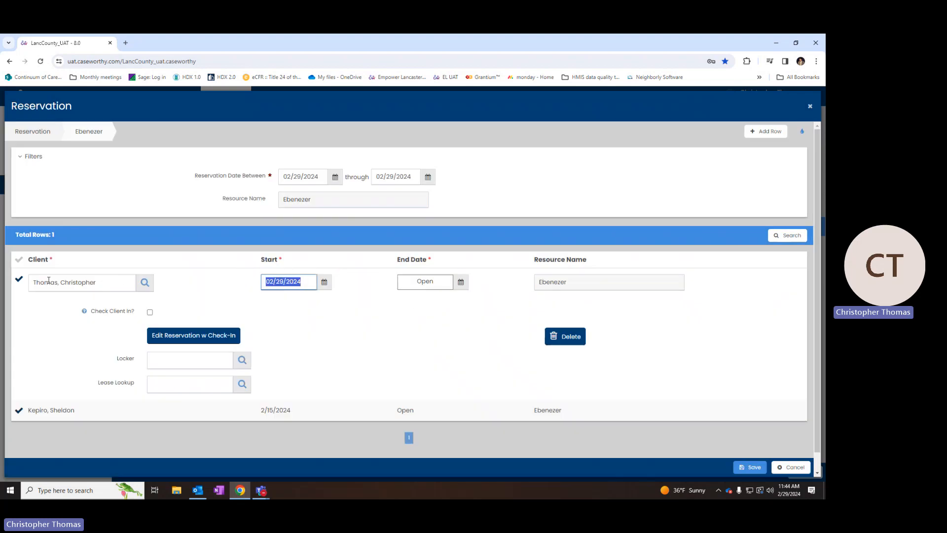
- Delete the trial reservation row and add a fresh empty reservation row
left_click(562, 337)
key("Return")
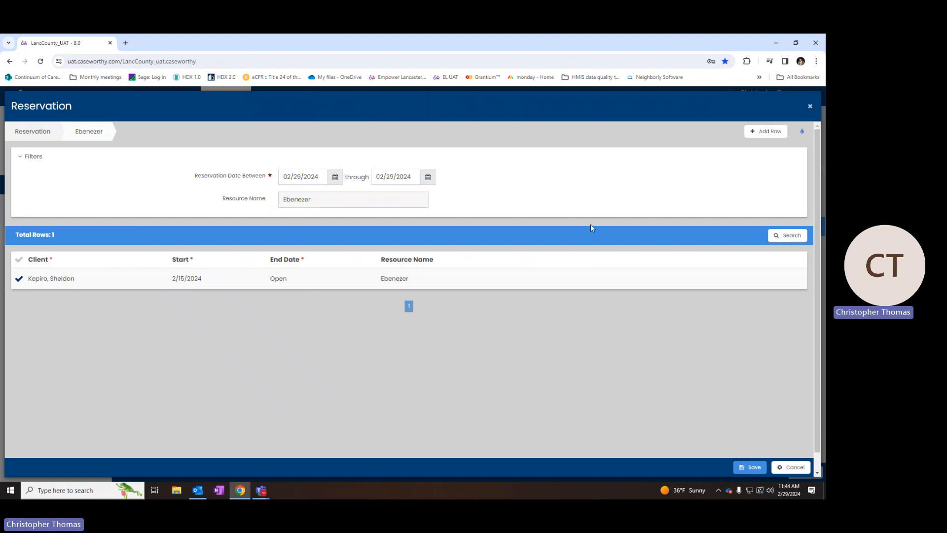
left_click(760, 134)
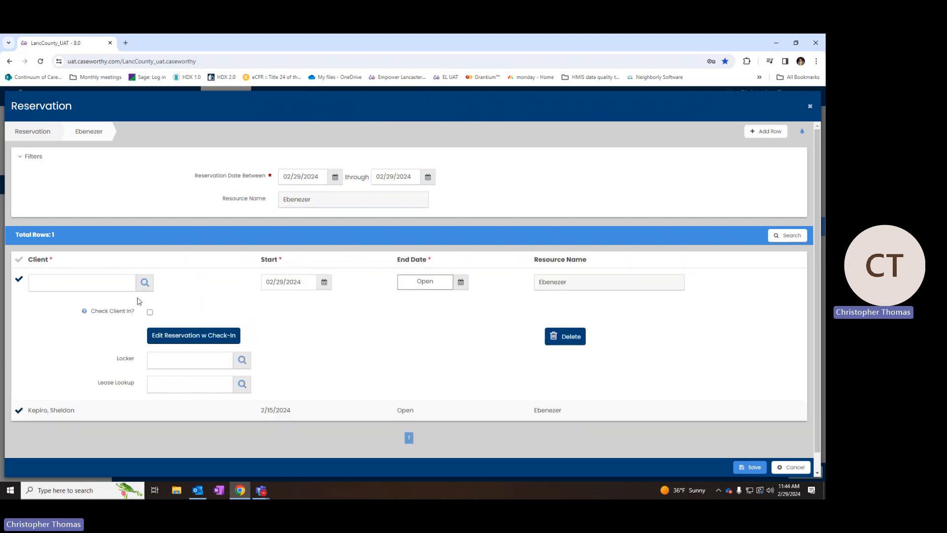
- Look up the test client by name and assign it to the new reservation row
left_click(145, 283)
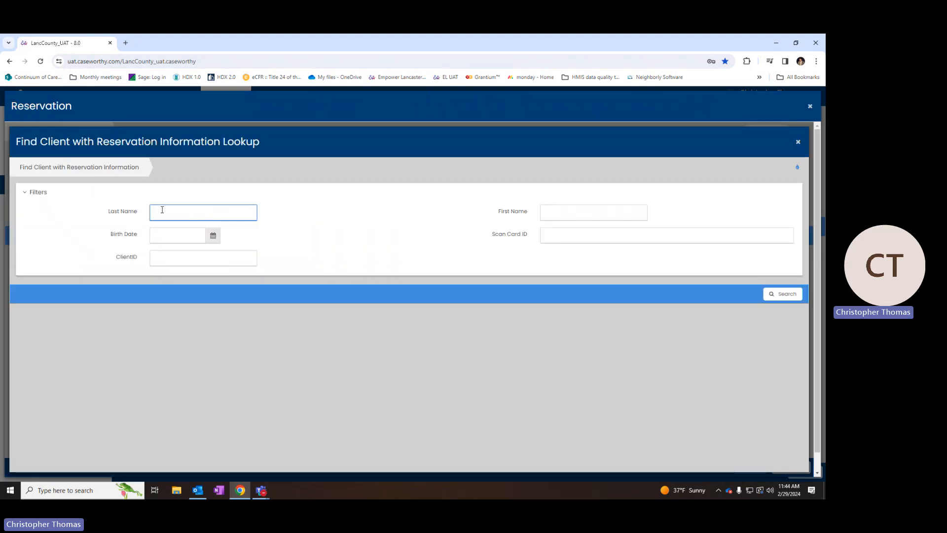
type("test")
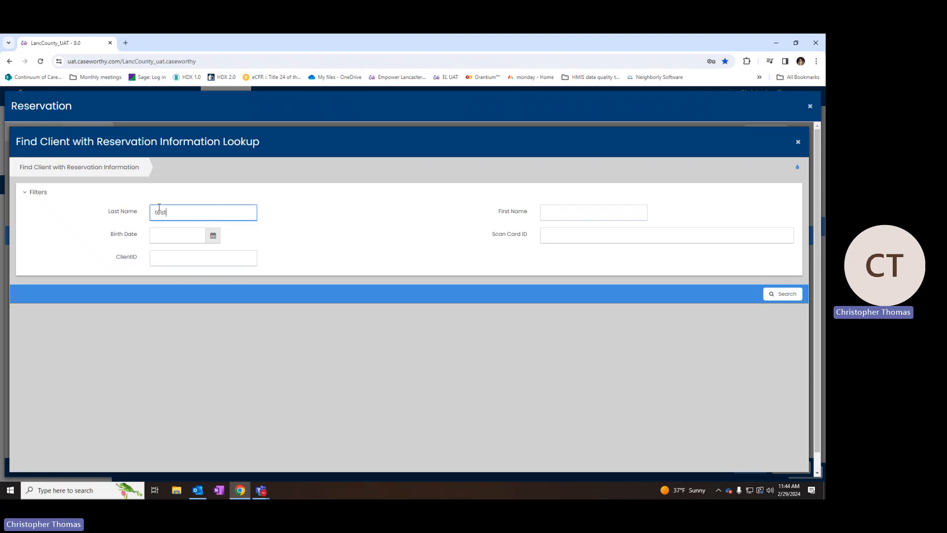
key("Tab")
type("fred")
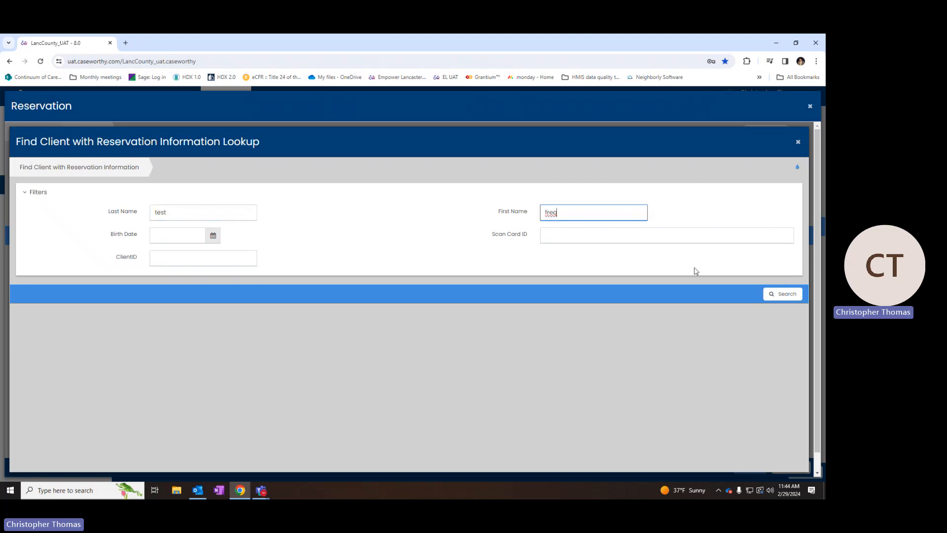
left_click(788, 295)
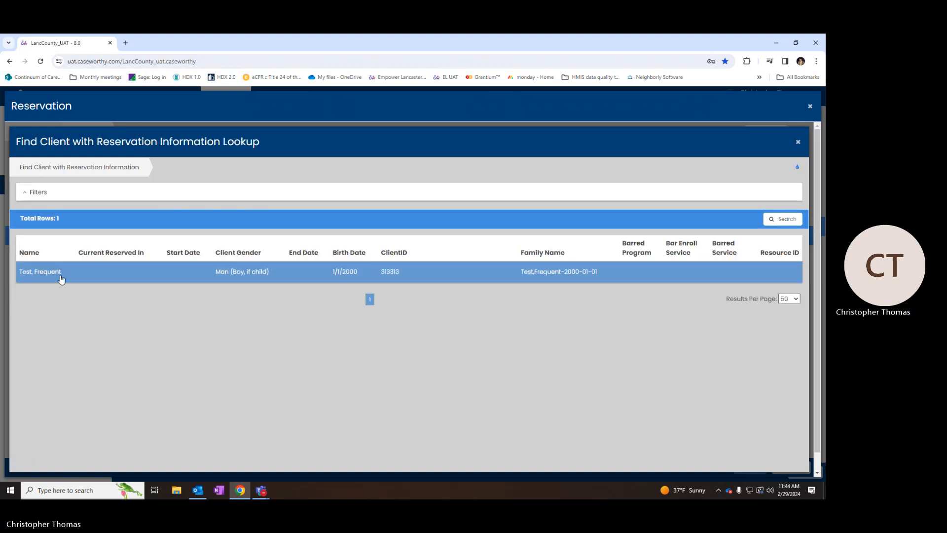
left_click(65, 275)
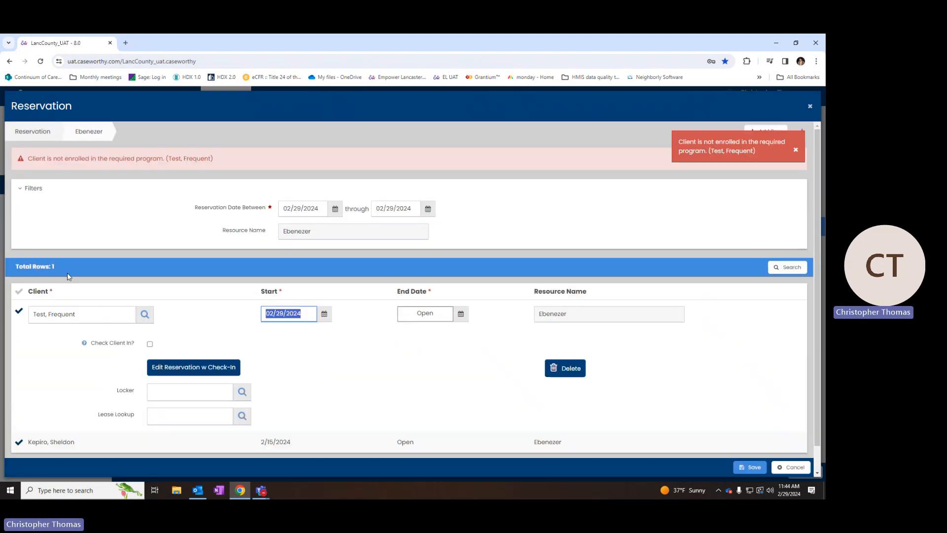
- Note the not-enrolled error, then delete the test client's reservation row
left_click_drag(33, 158, 221, 158)
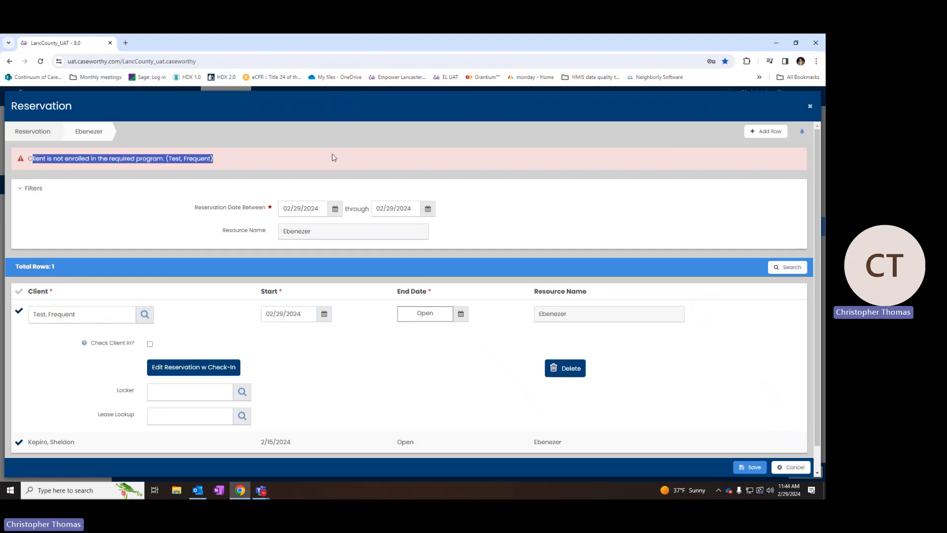
left_click(681, 174)
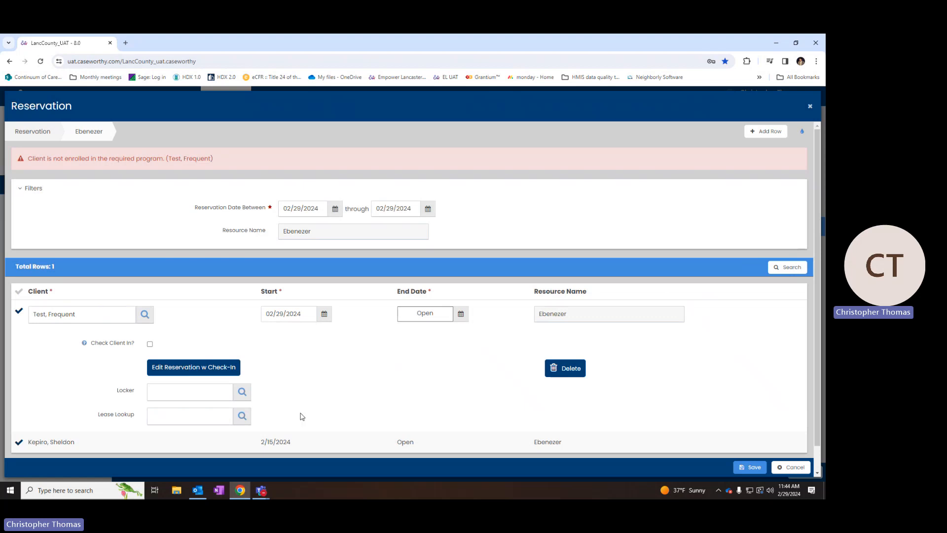
left_click(572, 372)
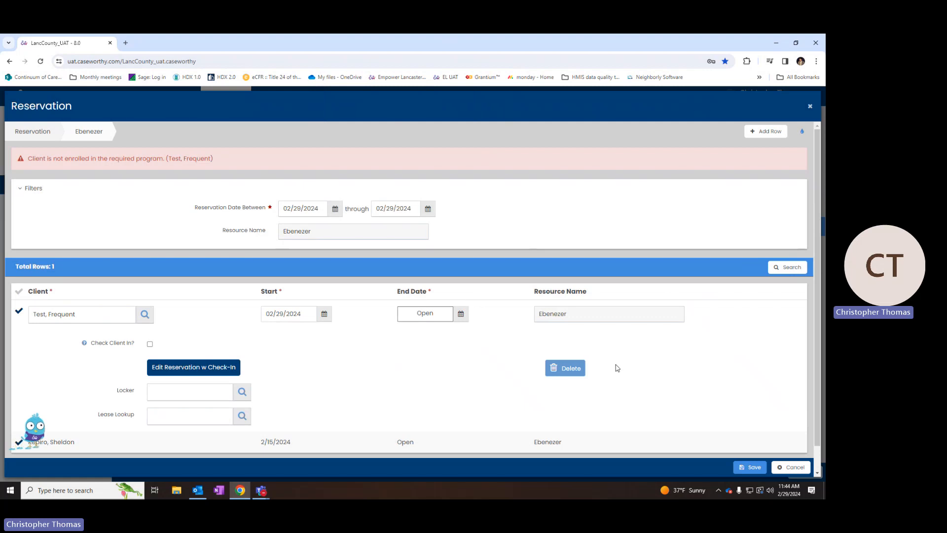
left_click(568, 366)
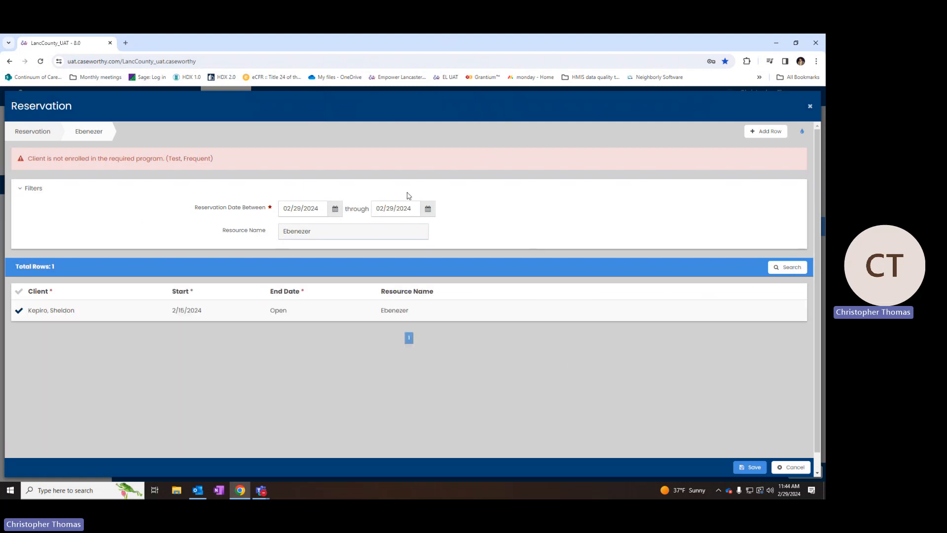
- Add an Ebenezer reservation row and fill in the client found by last and first name
left_click(768, 133)
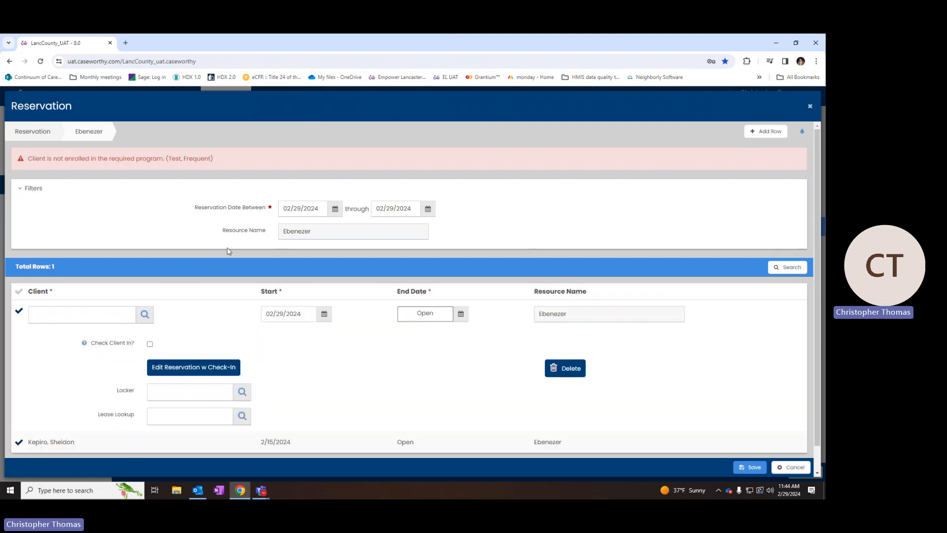
left_click(148, 312)
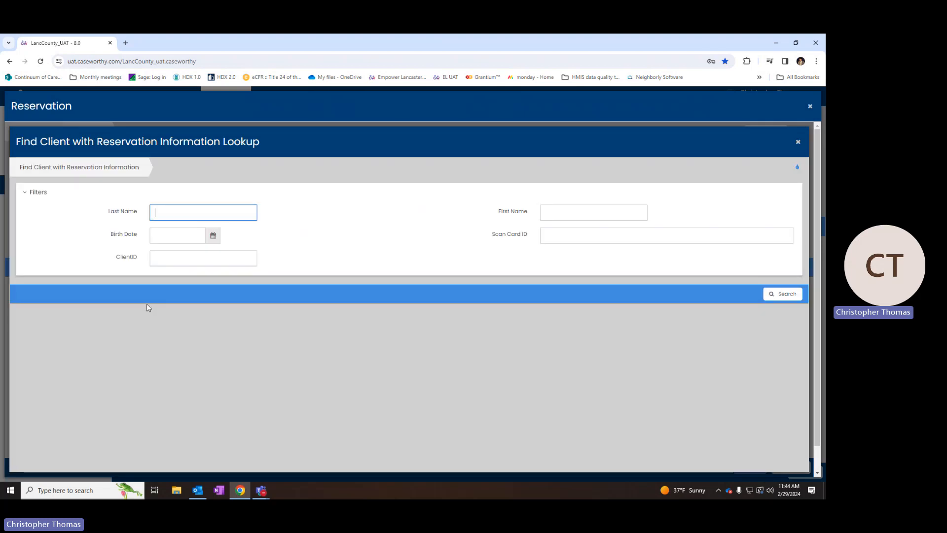
key("Tab")
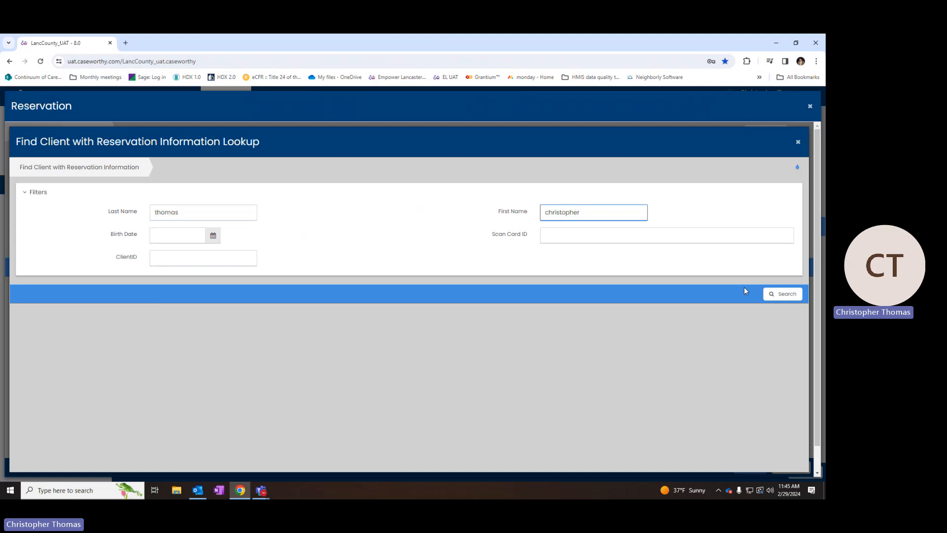
left_click(783, 294)
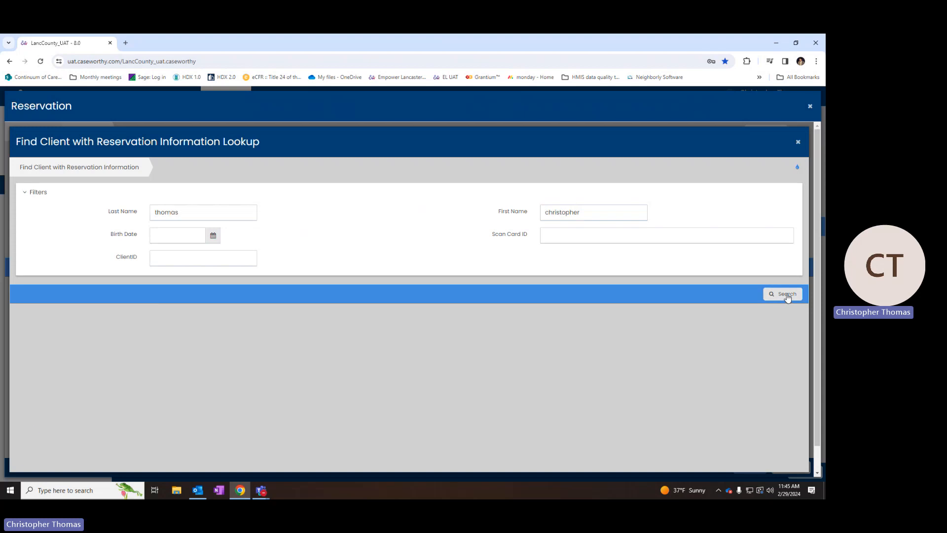
left_click(92, 283)
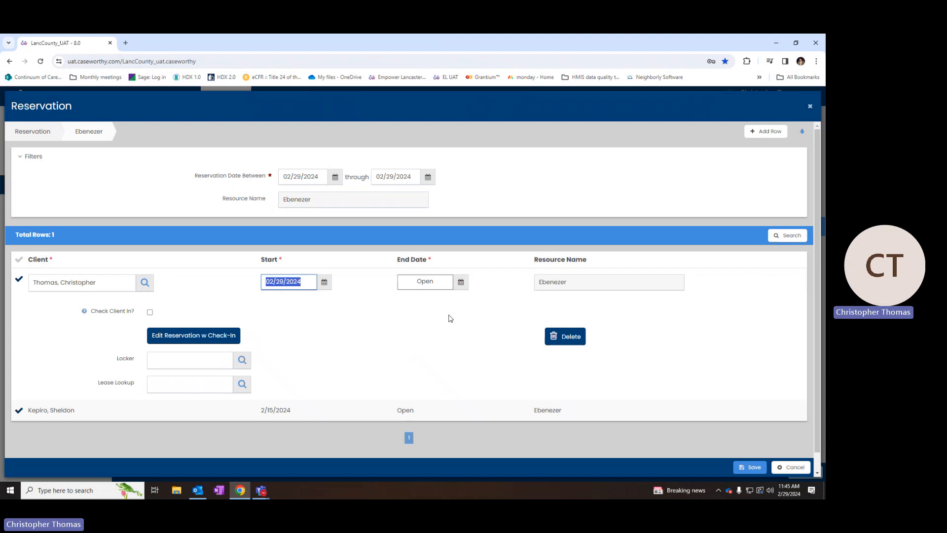
- Clear the End Date so it stays Open and save the reservation
left_click(460, 282)
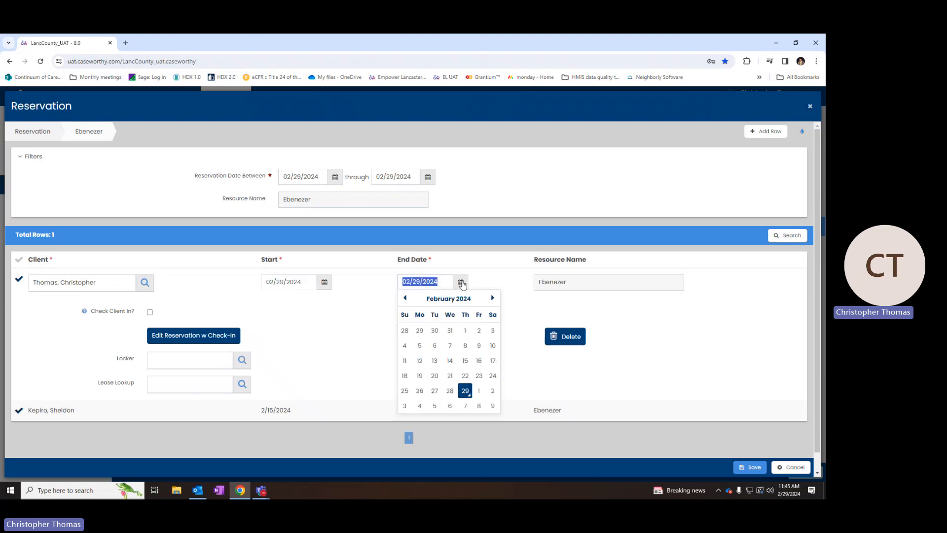
left_click(492, 297)
left_click(518, 304)
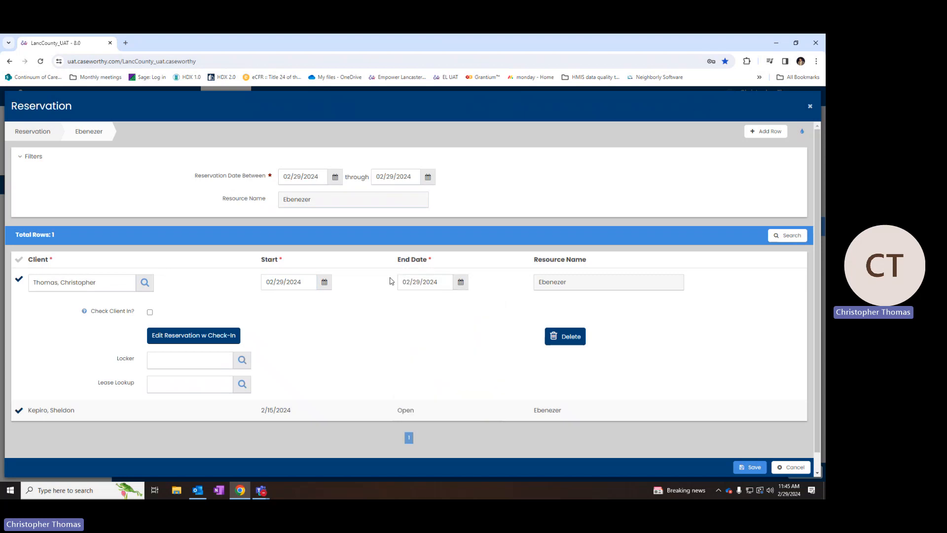
left_click_drag(390, 280, 444, 282)
key("BackSpace")
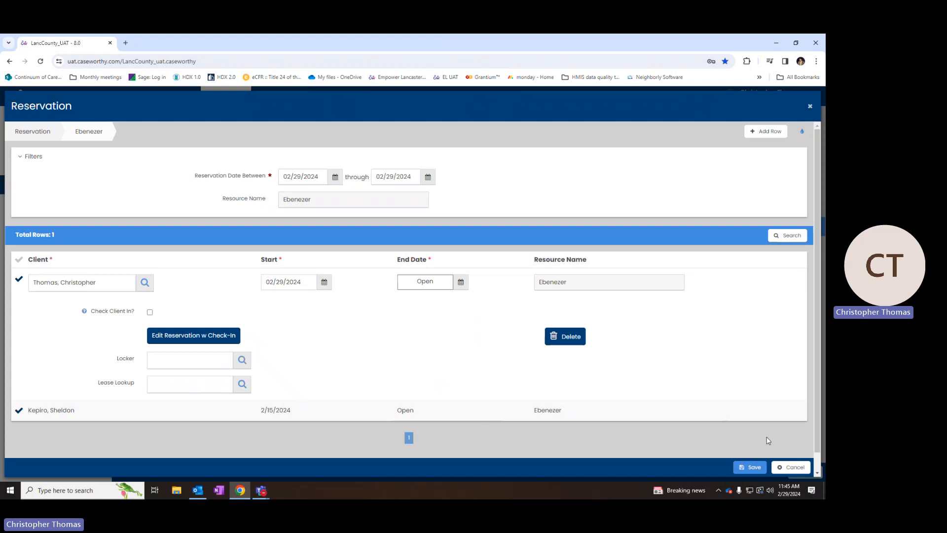
left_click(744, 467)
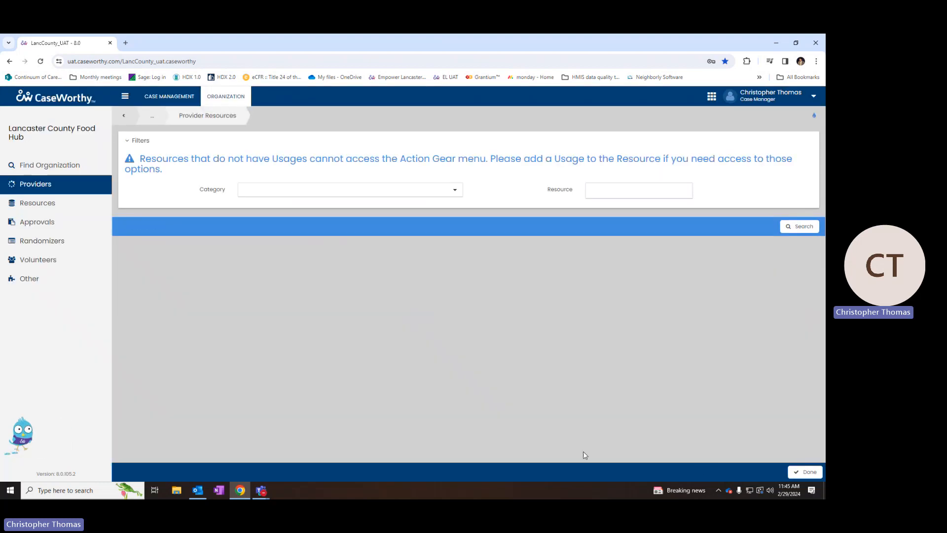
left_click(125, 278)
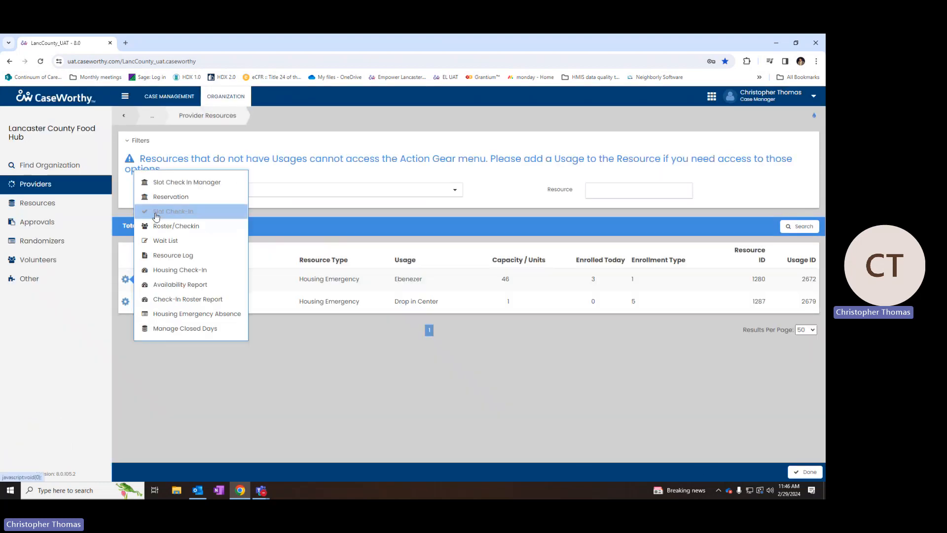
left_click(163, 195)
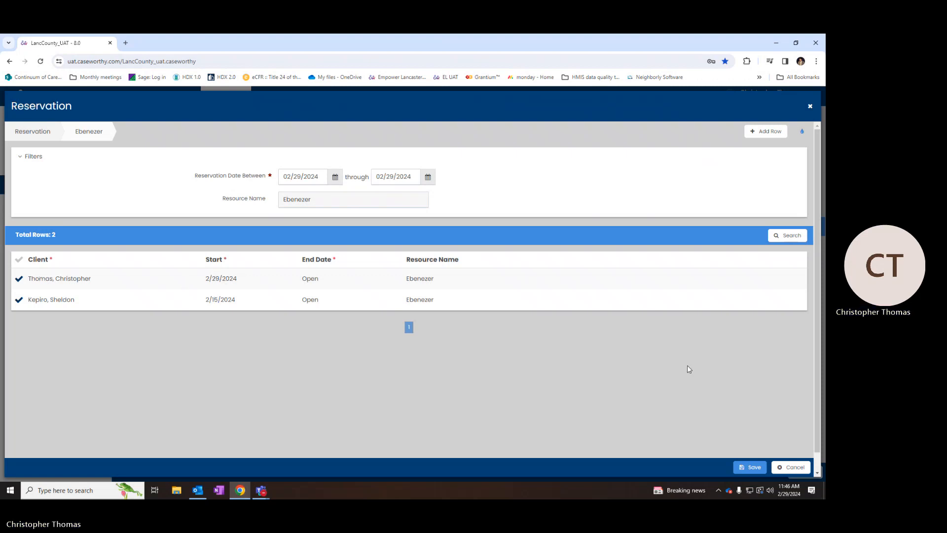
left_click(734, 467)
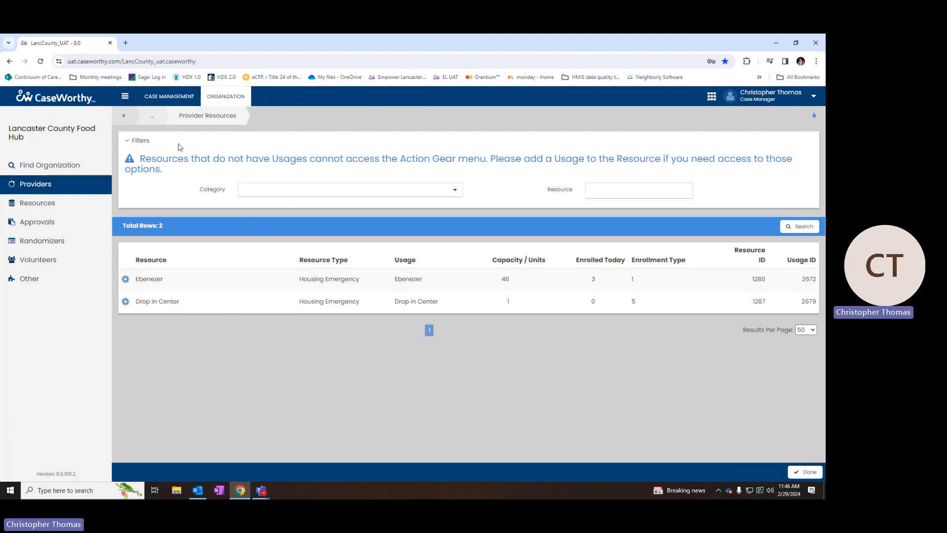
- From Case Management, view Program Enrollment, then the client's Services summary
left_click(187, 97)
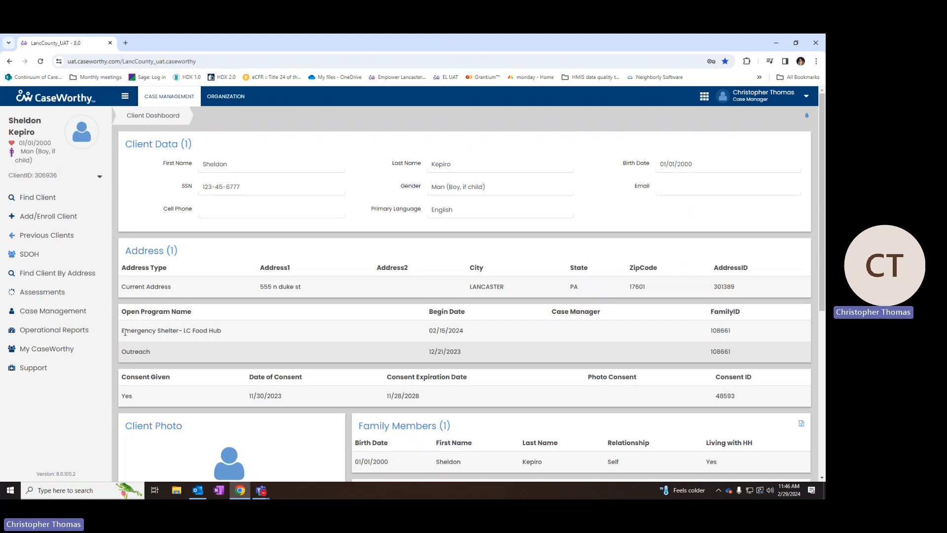
left_click(72, 312)
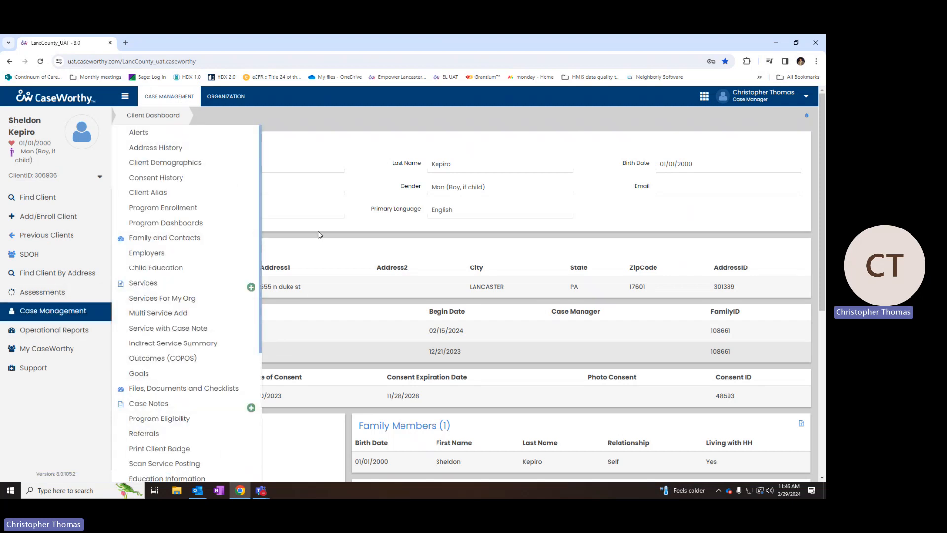
left_click(160, 207)
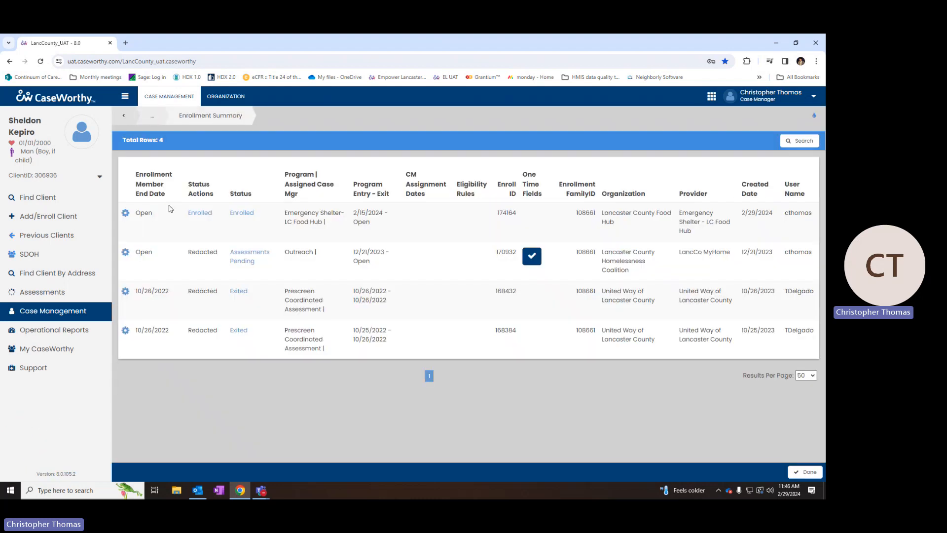
left_click(74, 318)
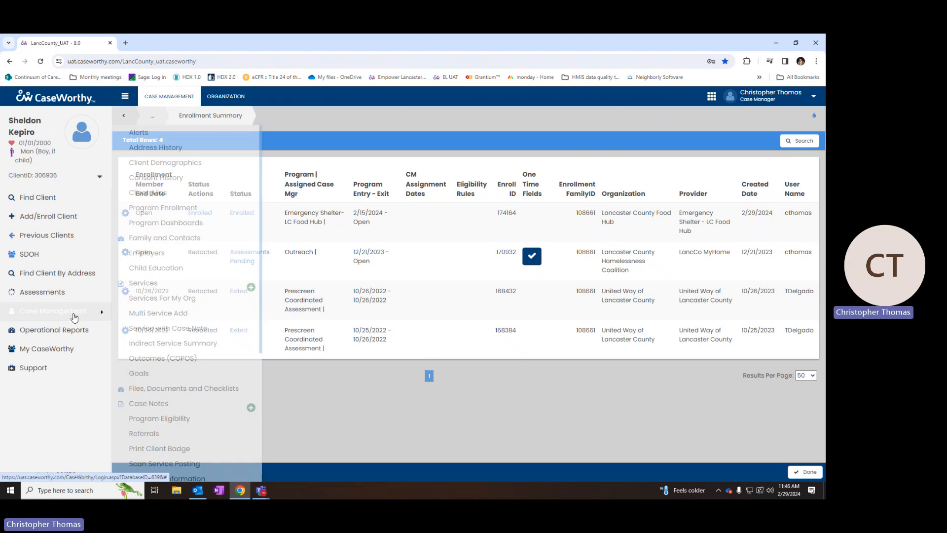
left_click(141, 282)
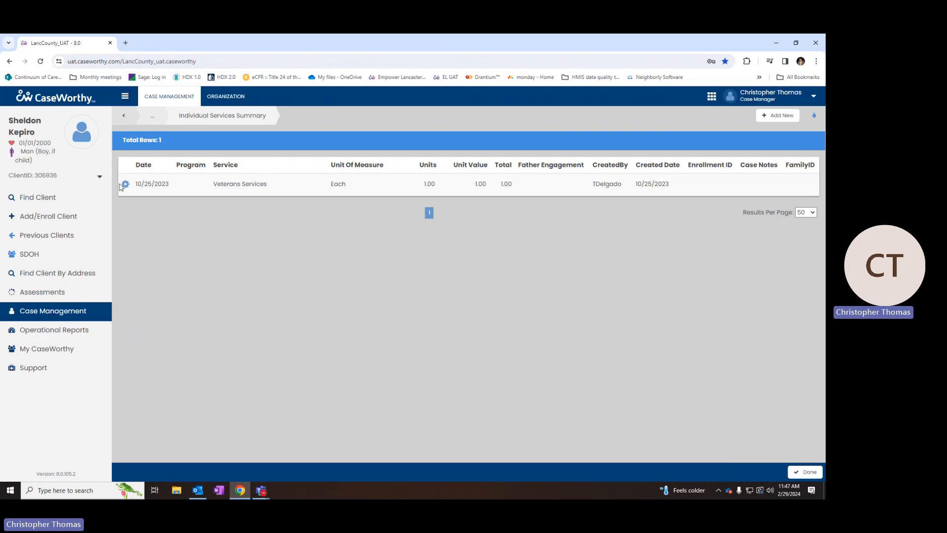
- Check the Veterans Services record's actions, then go back to the Program Enrollment summary
left_click_drag(141, 183, 182, 217)
left_click(125, 184)
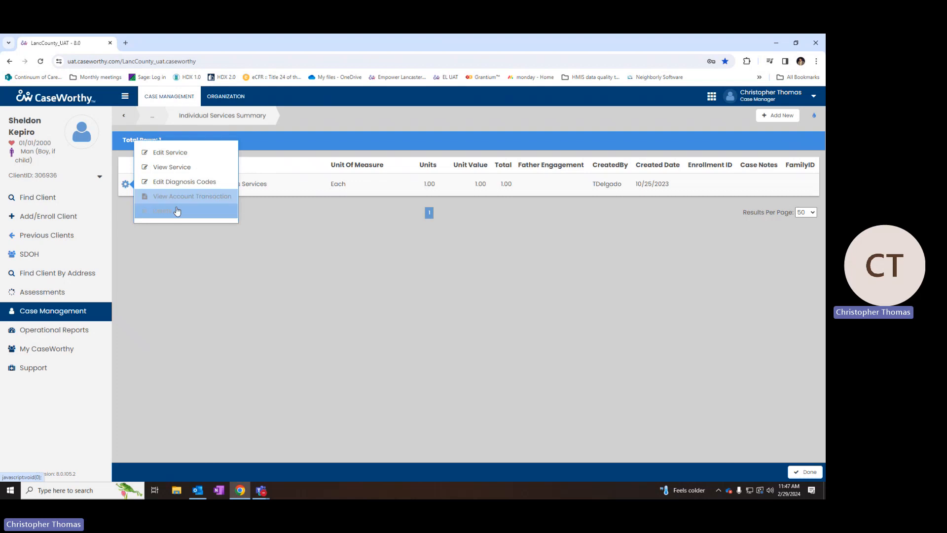
left_click(387, 397)
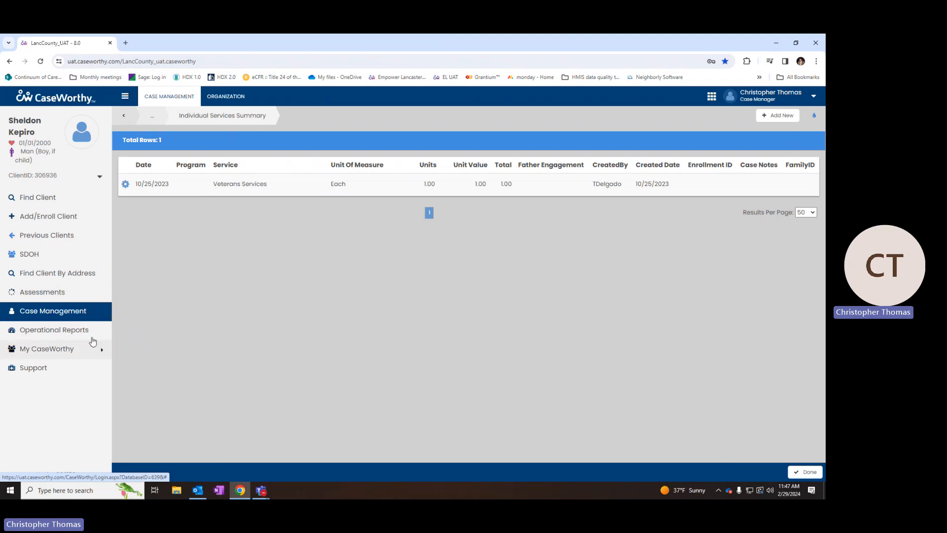
left_click(96, 313)
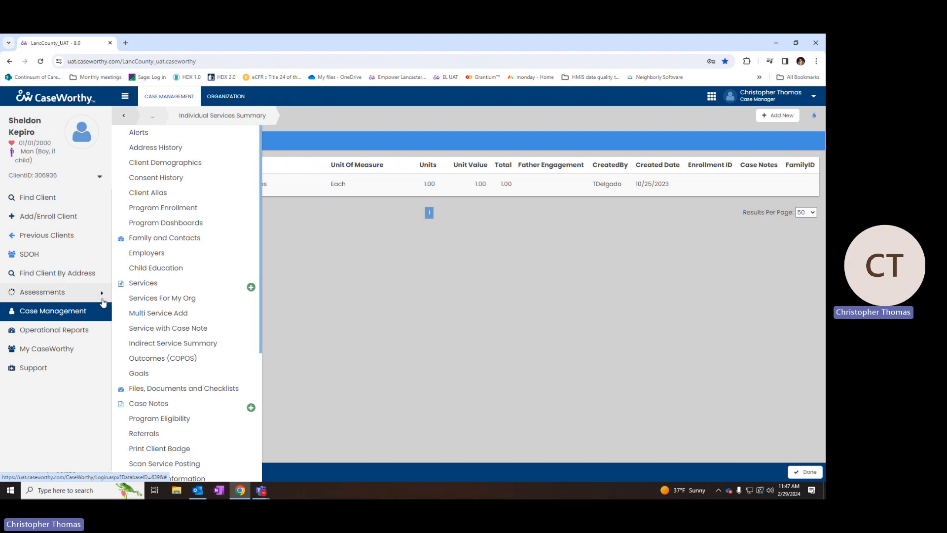
left_click(187, 208)
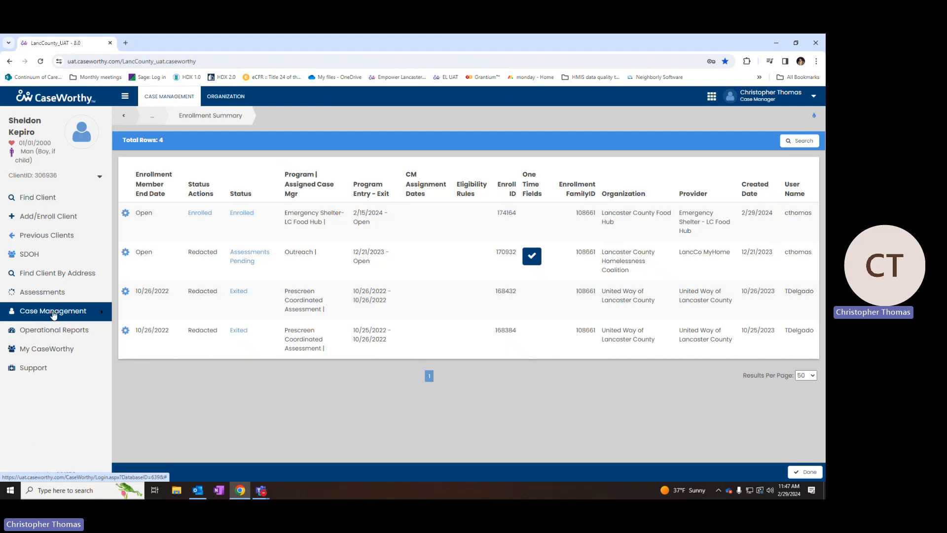
- Reload Program Enrollment and open the gear menu on the Emergency Shelter- LC Food Hub row
left_click(54, 314)
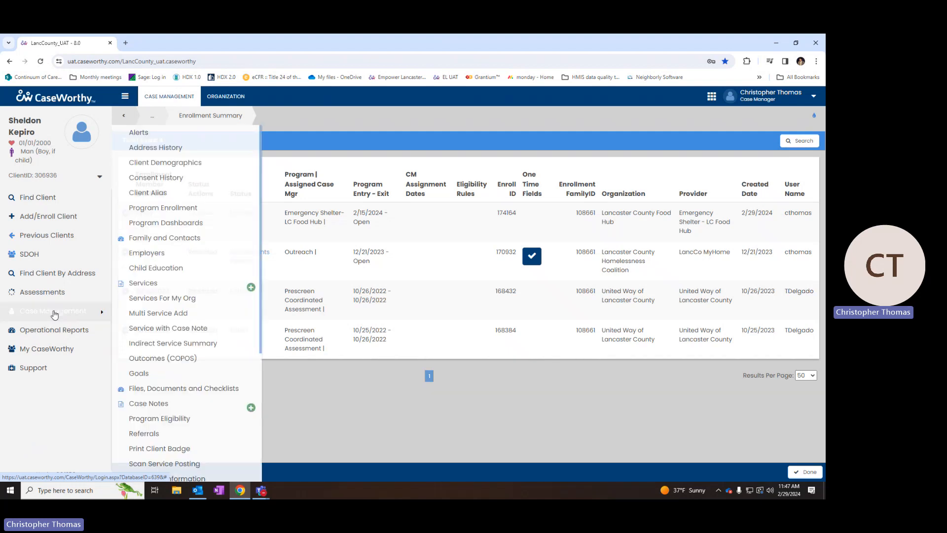
left_click(173, 208)
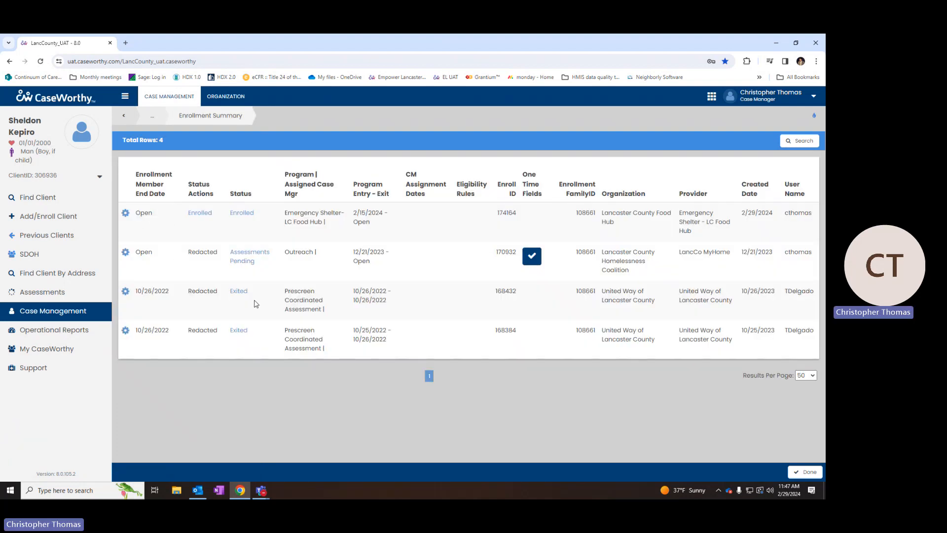
left_click(252, 215)
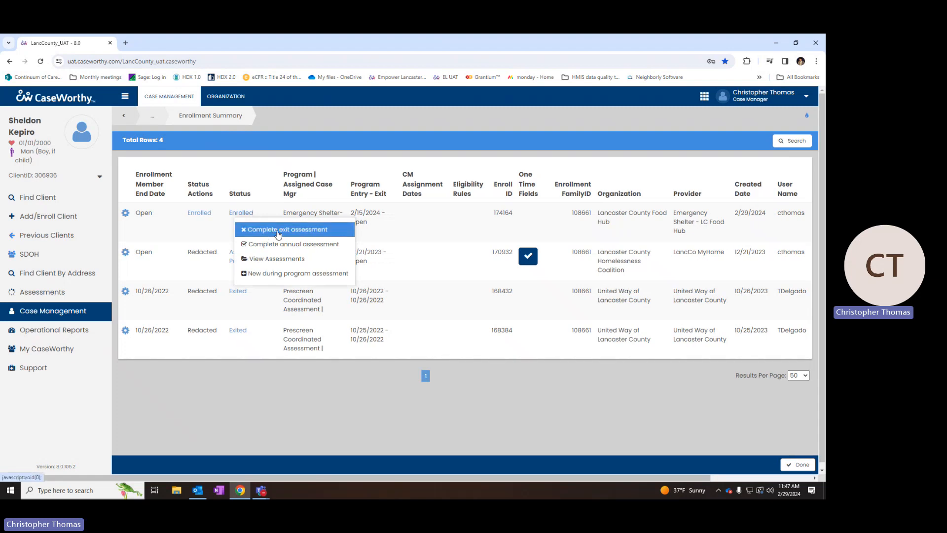
left_click(171, 230)
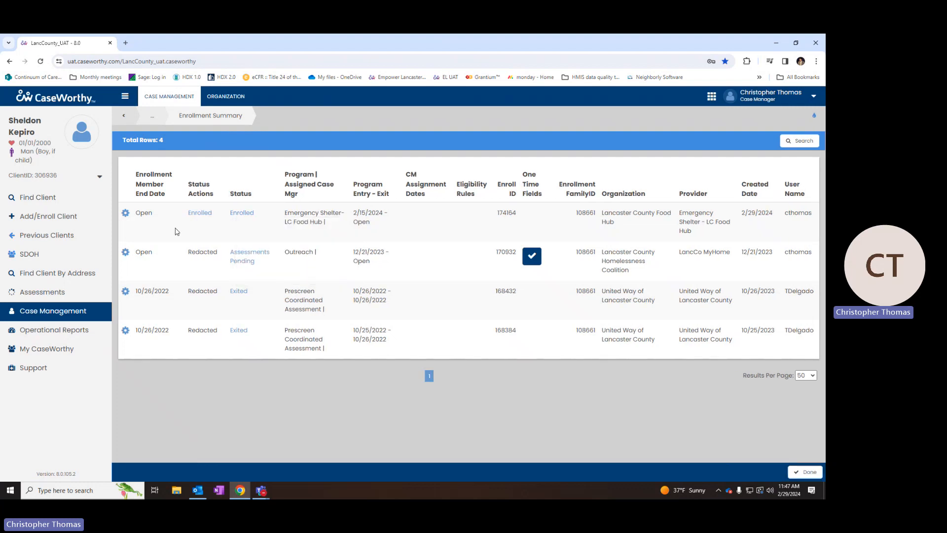
left_click(126, 214)
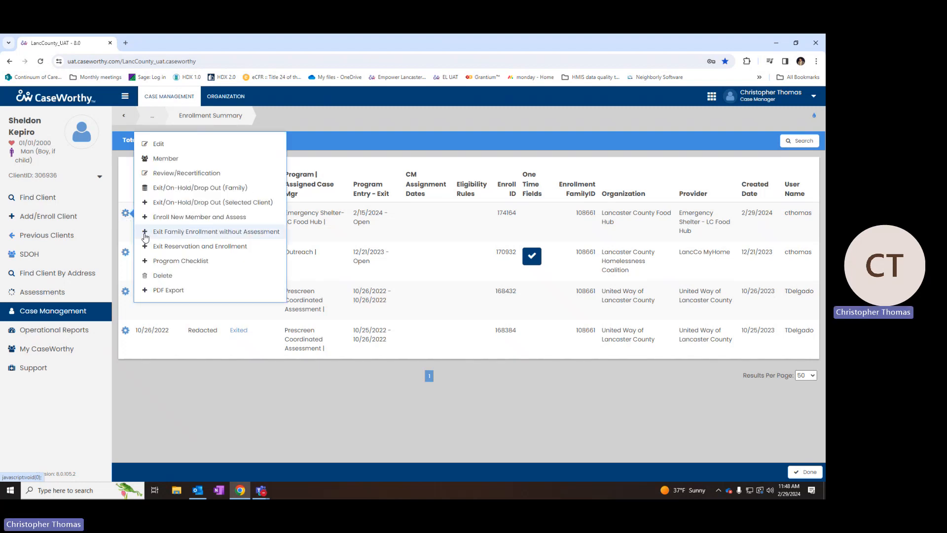
- Launch Exit Reservation and Enrollment, maximize the popup, and discard the old unfinished workflow
left_click(221, 253)
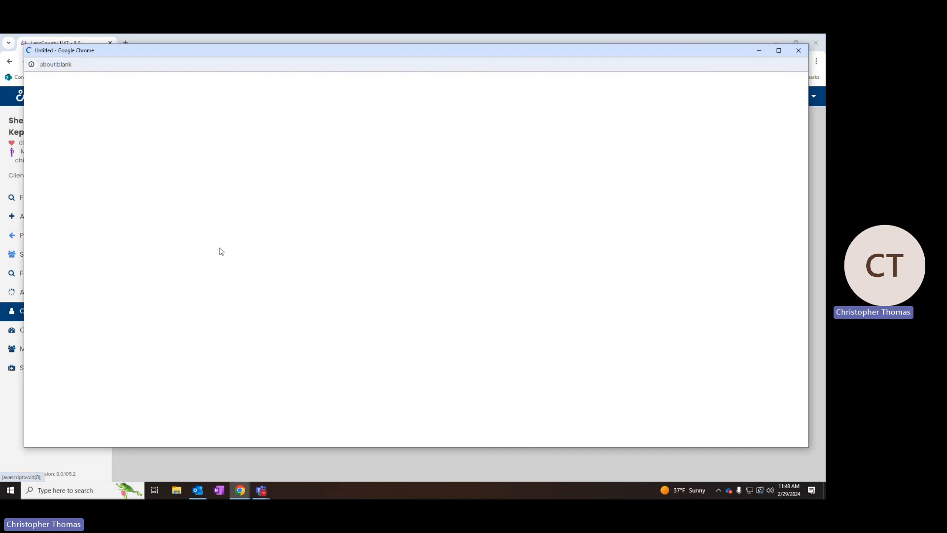
left_click_drag(219, 54, 232, 33)
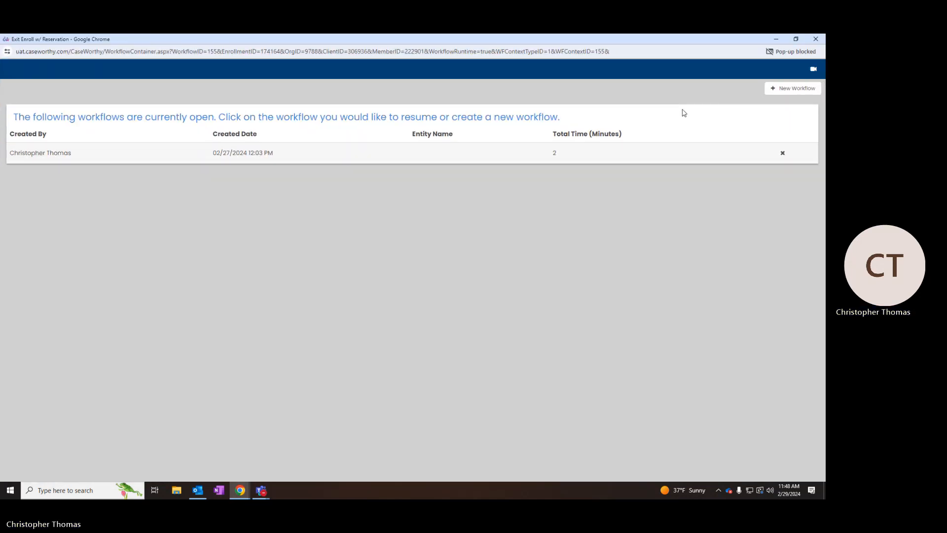
left_click(782, 153)
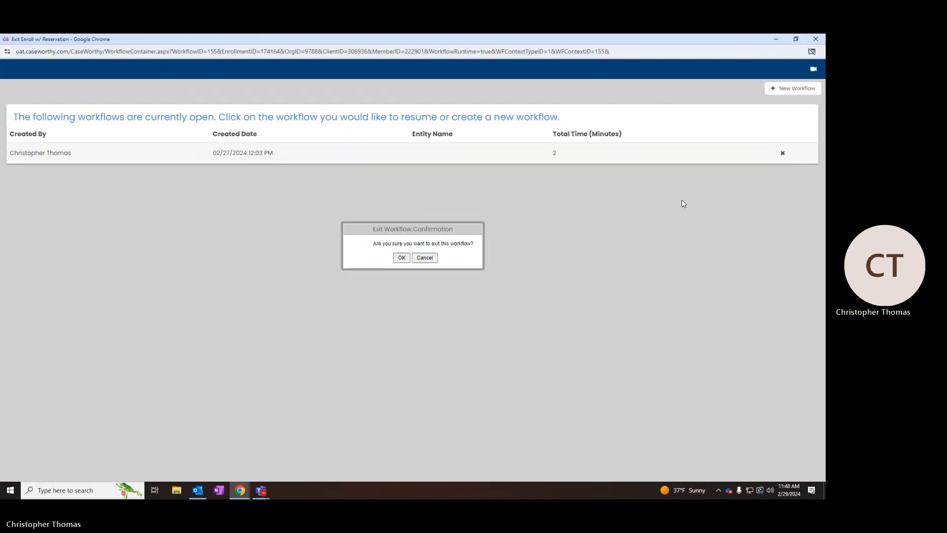
left_click(402, 257)
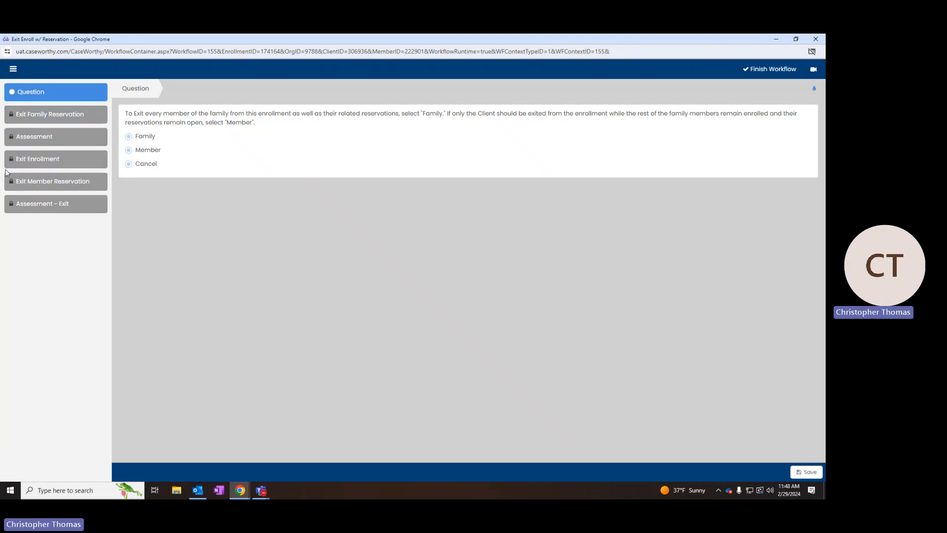
- Choose Family so every household member is exited
left_click(130, 138)
- Save the Family choice and give the Ebenezer reservation an end date of 02/29/2024
left_click(808, 472)
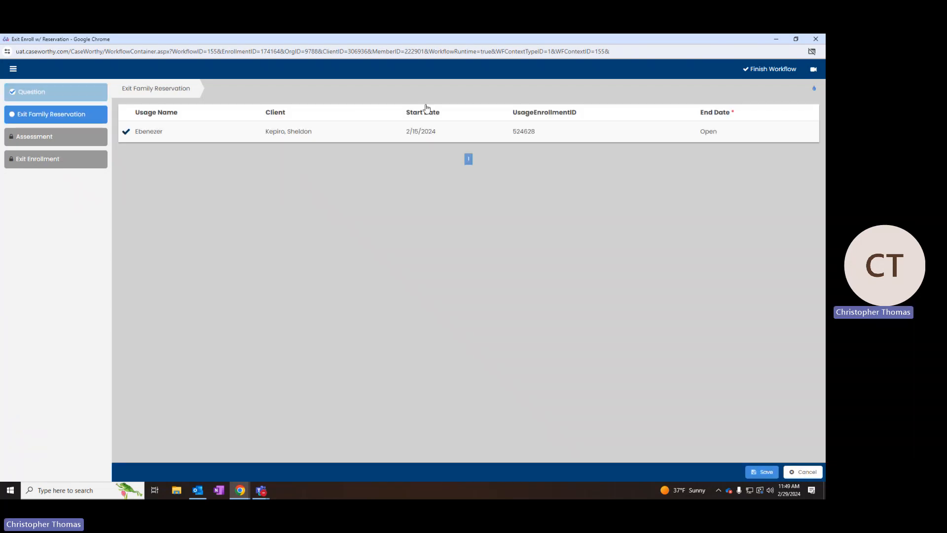
left_click(124, 130)
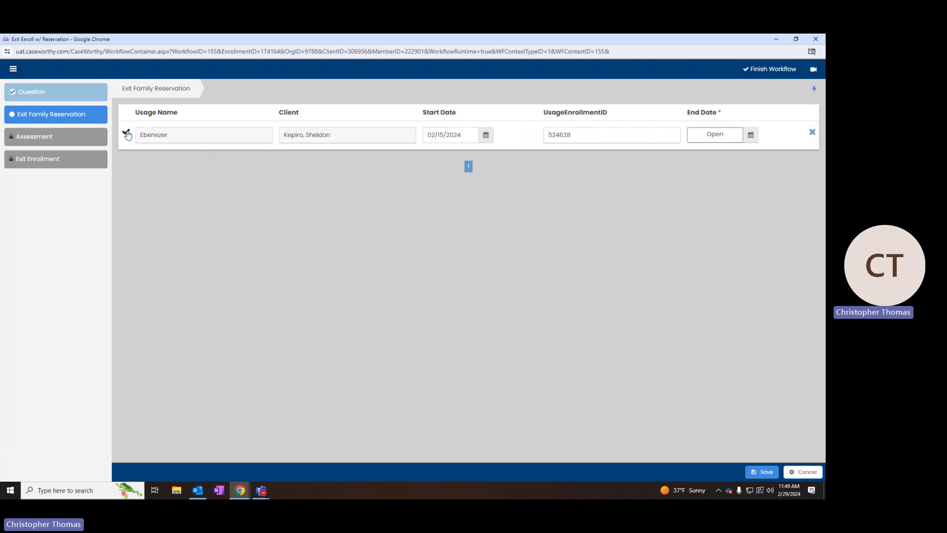
left_click(751, 135)
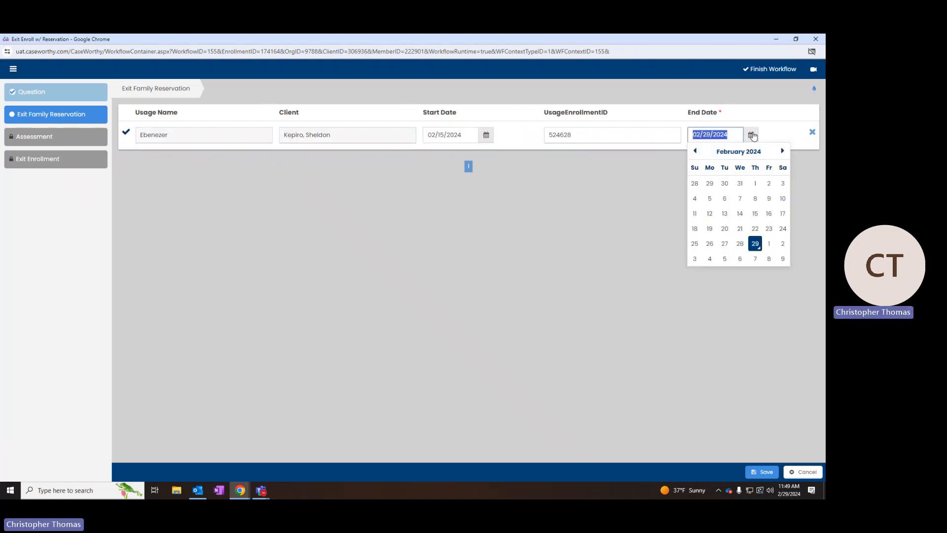
left_click(752, 245)
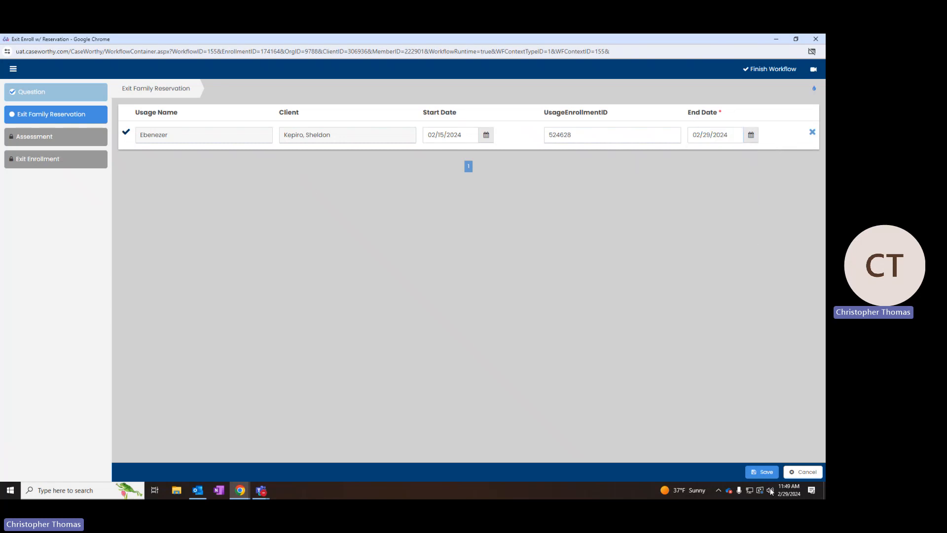
left_click(765, 472)
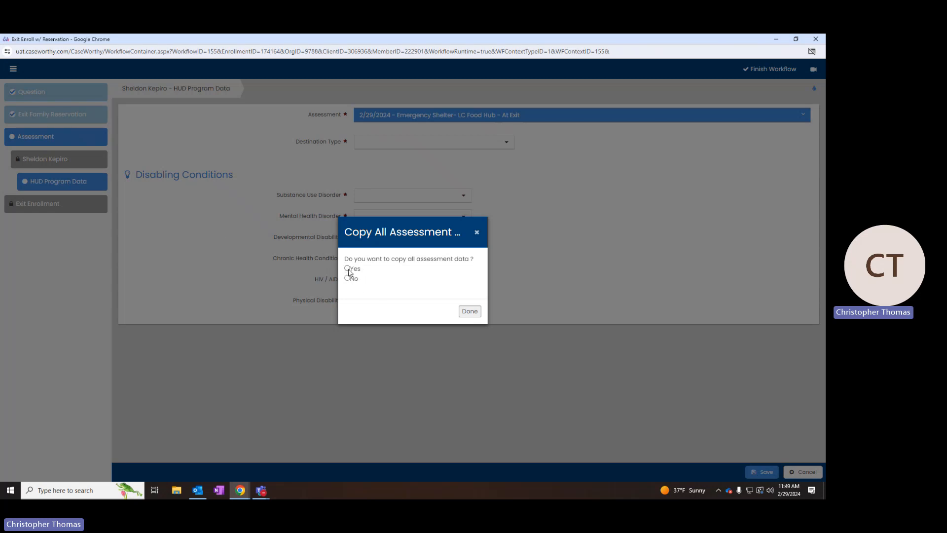
- Copy the client's 2/15/2024 Emergency Shelter entry assessment into the At Exit assessment
left_click(470, 311)
left_click(310, 245)
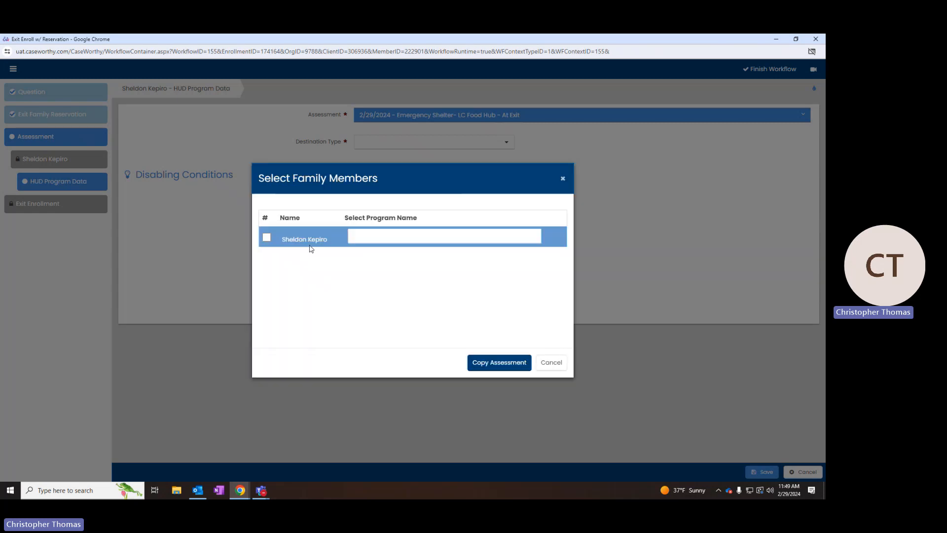
left_click(266, 237)
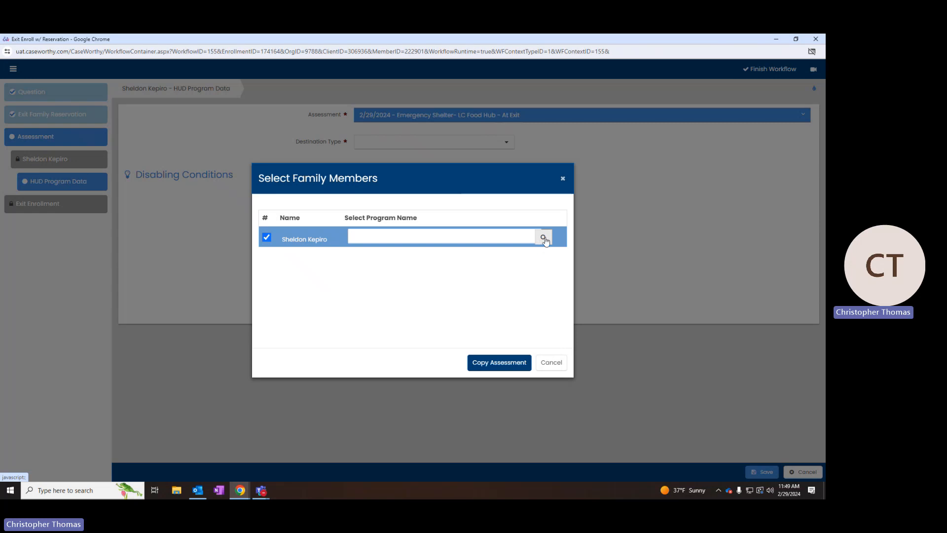
left_click(542, 238)
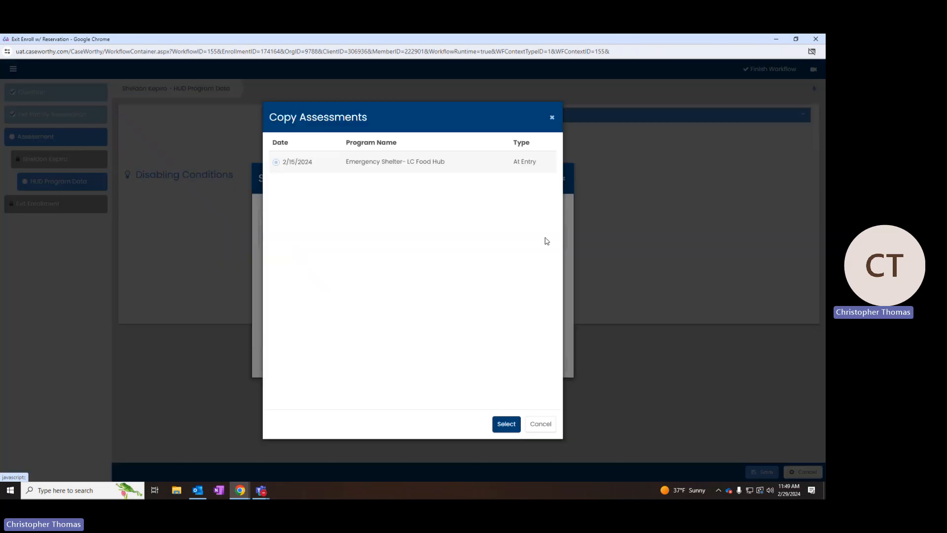
left_click(277, 163)
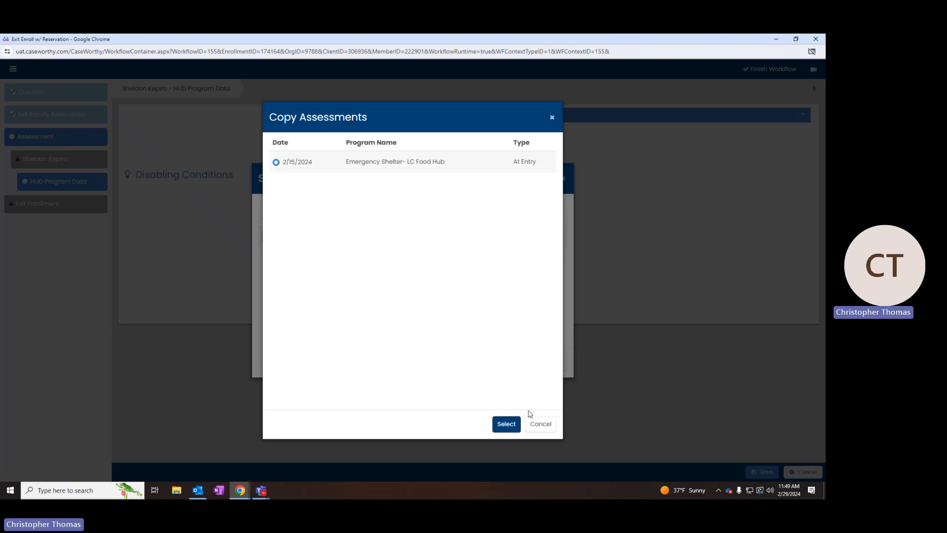
left_click(507, 424)
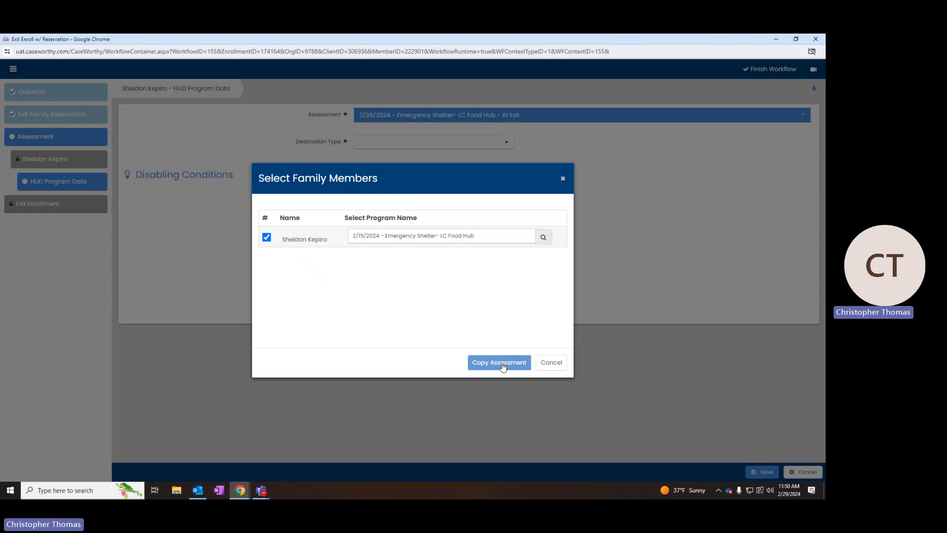
left_click(503, 365)
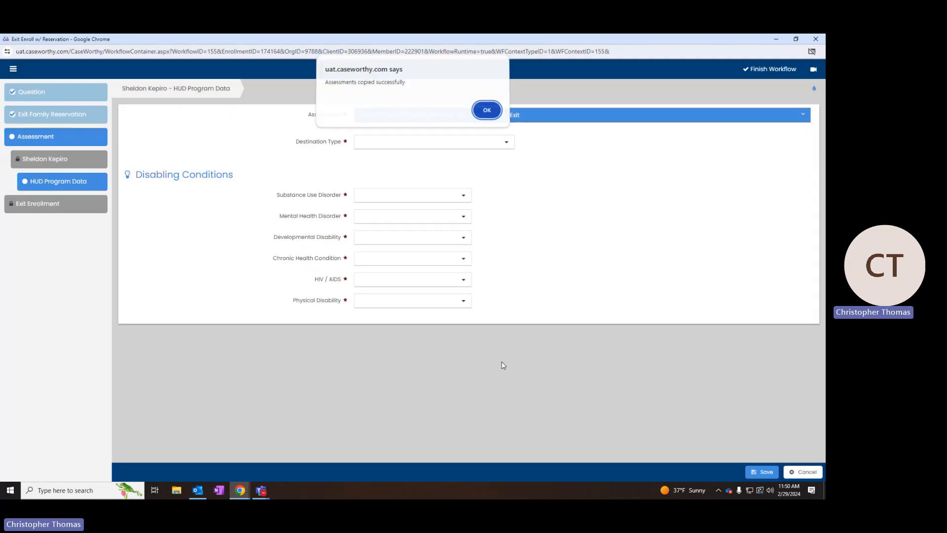
left_click(489, 110)
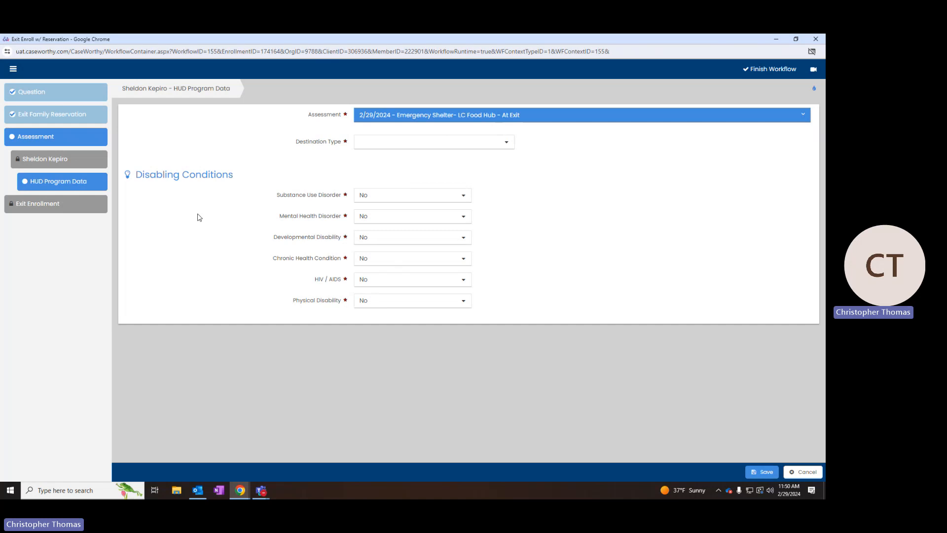
- Pick 'Rental by client, no ongoing housing subsidy' as Destination Type and save
left_click_drag(292, 141, 342, 143)
left_click(509, 148)
scroll(450, 190, "down", 4)
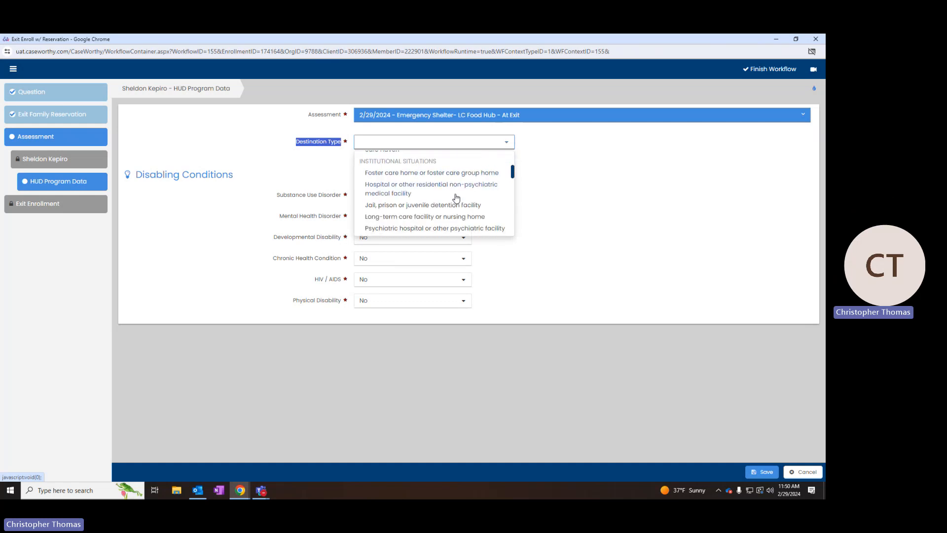
scroll(456, 197, "down", 3)
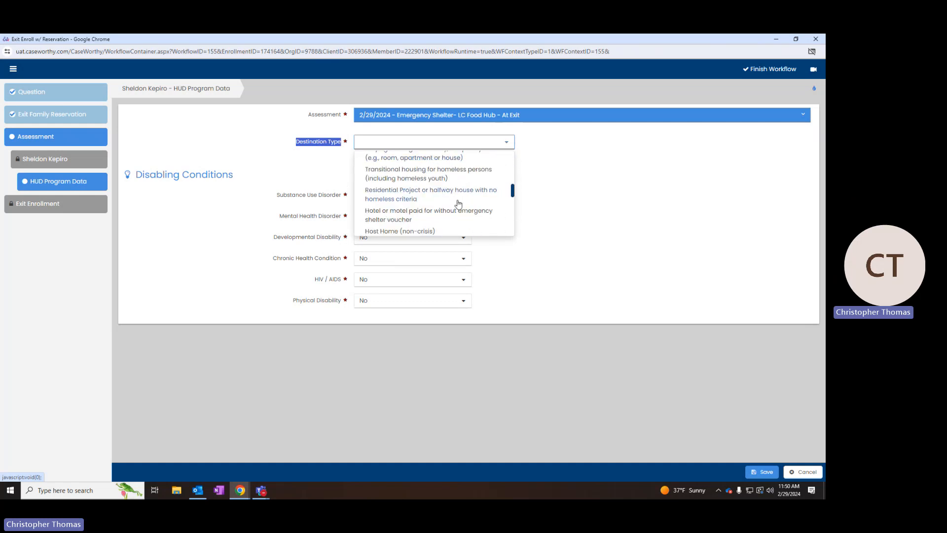
scroll(459, 203, "down", 4)
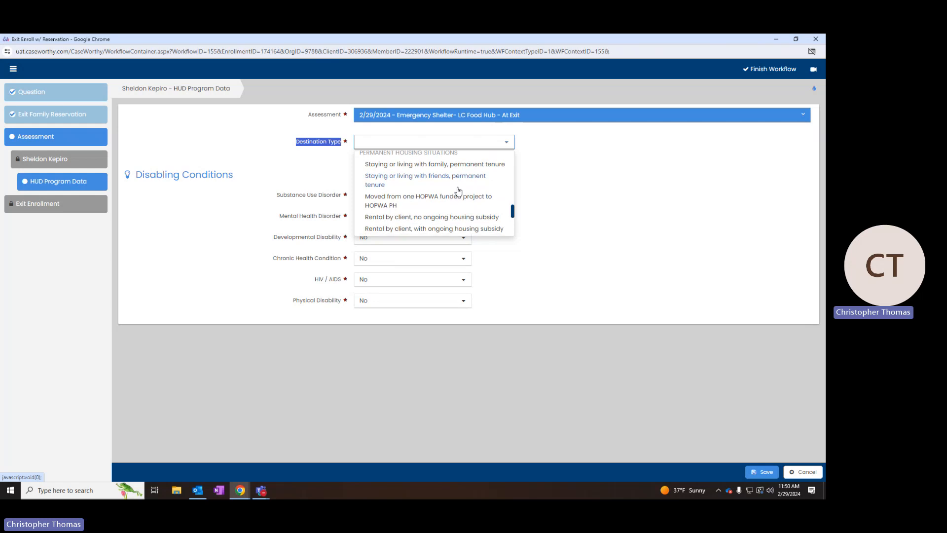
scroll(458, 191, "down", 1)
left_click(456, 178)
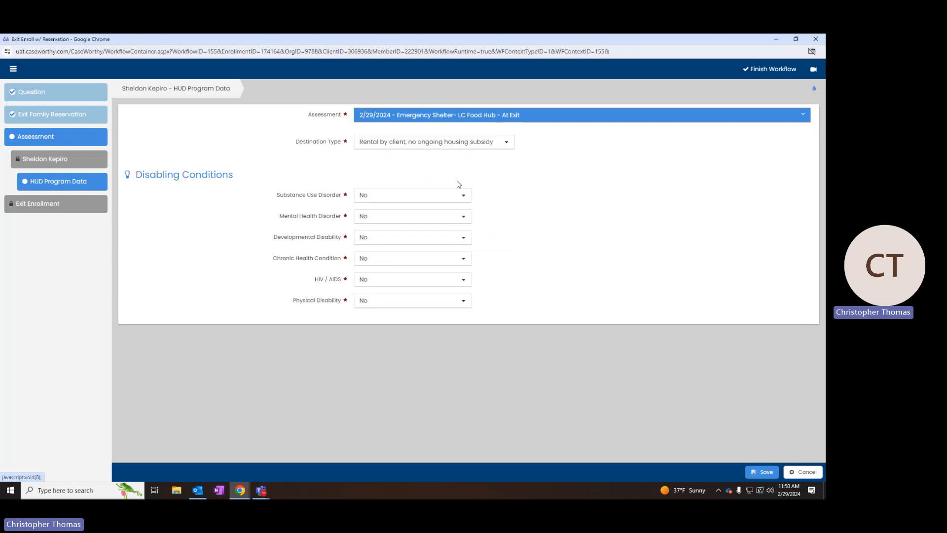
left_click(773, 473)
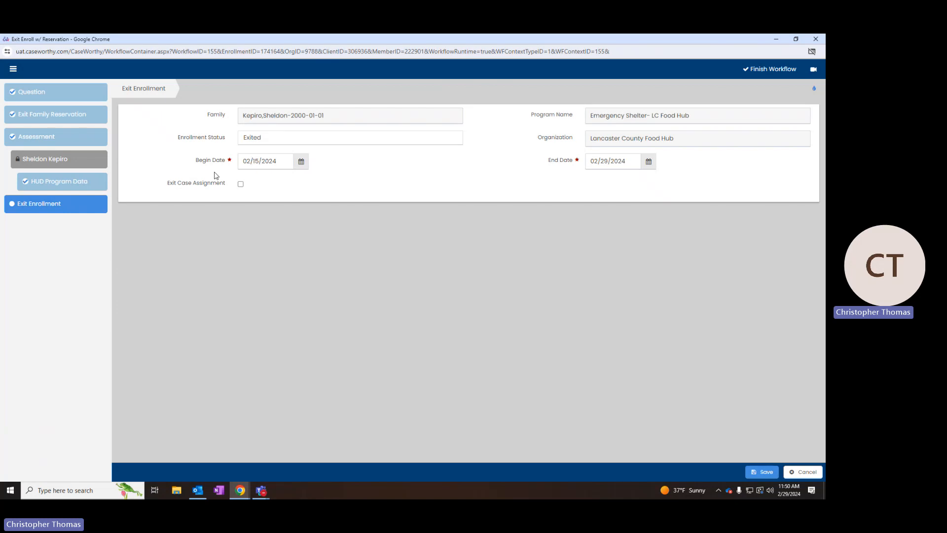
- Save the Exit Enrollment step and close the completed workflow
left_click_drag(197, 164, 227, 163)
left_click_drag(546, 163, 573, 163)
left_click(757, 473)
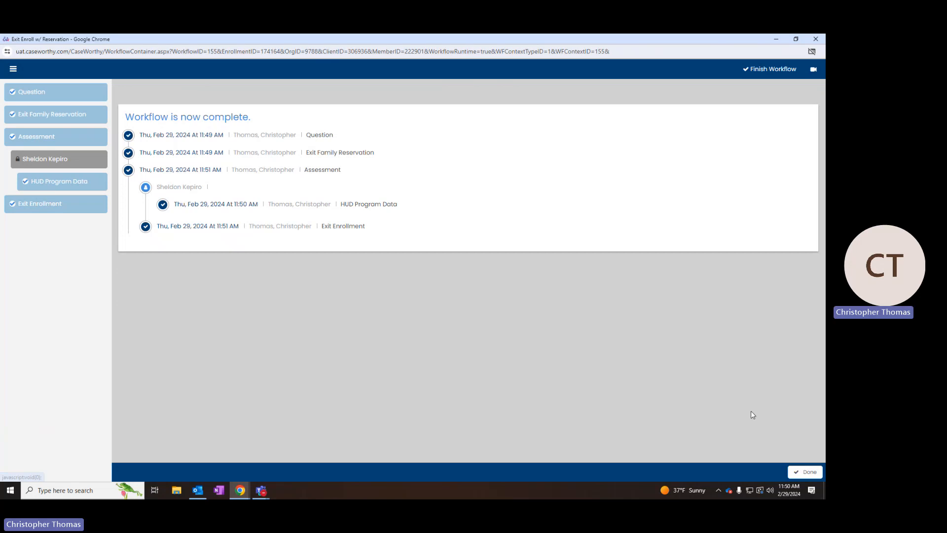
left_click(819, 39)
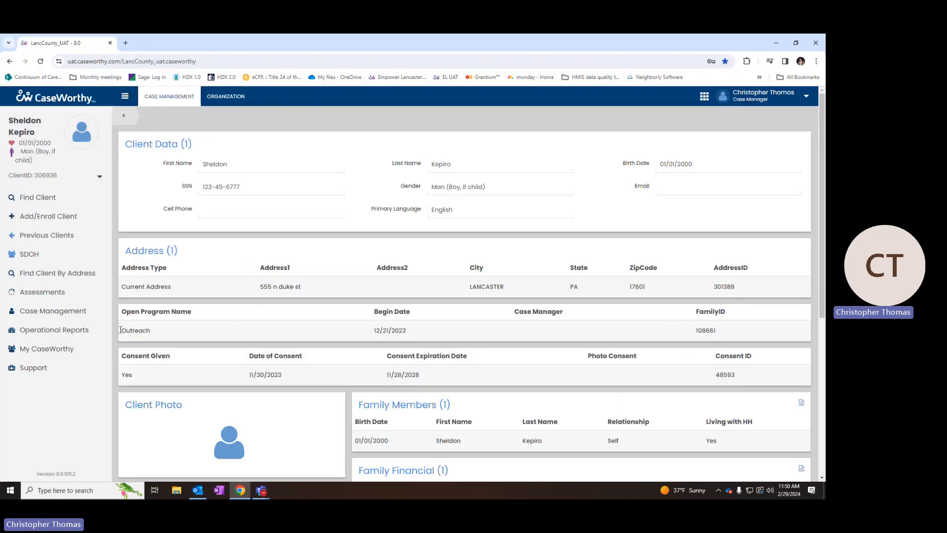
- Open Program Enrollment and check the Emergency Shelter row now reads Exited, ending 2/29/2024
left_click(75, 312)
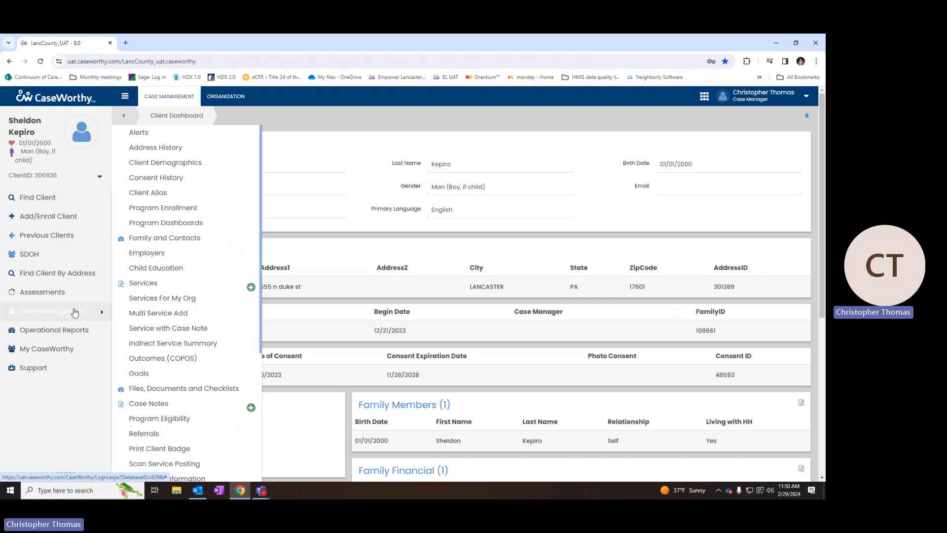
left_click(188, 214)
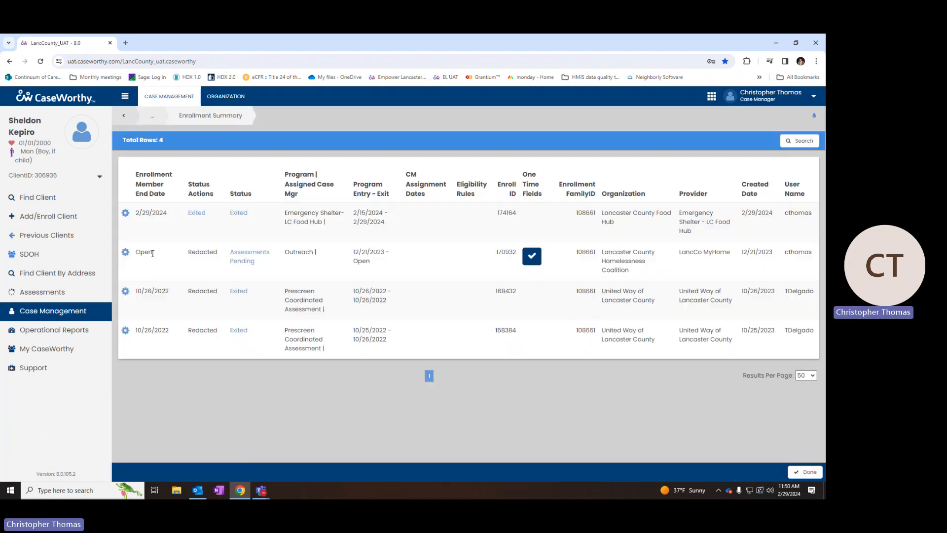
left_click(127, 213)
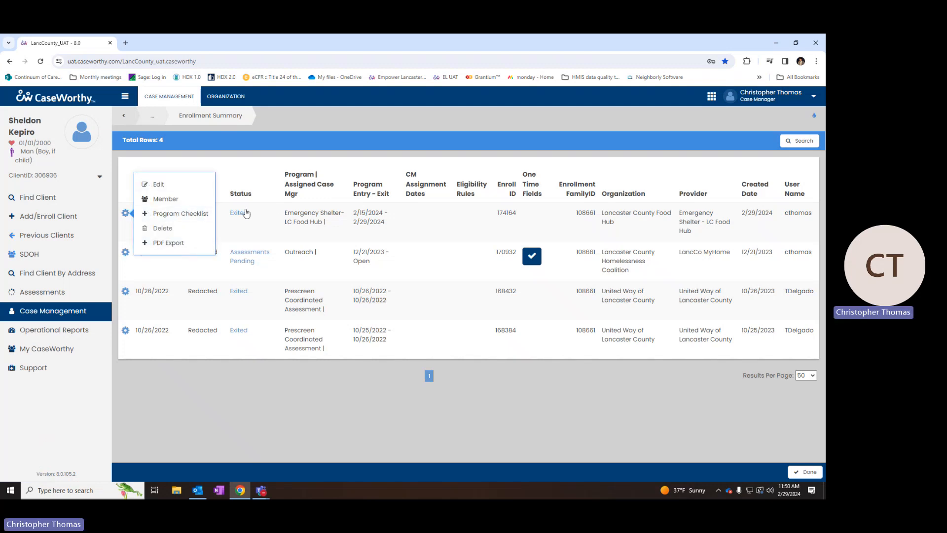
left_click(196, 272)
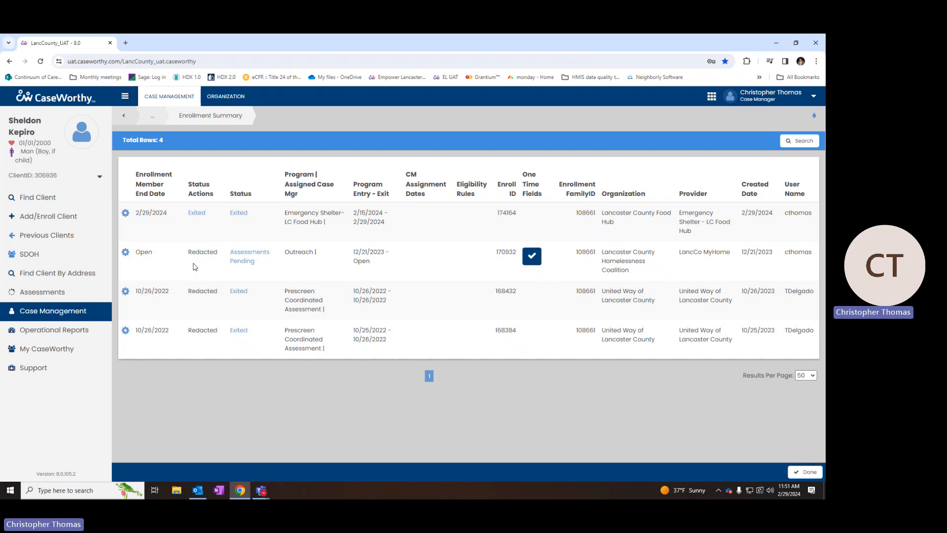